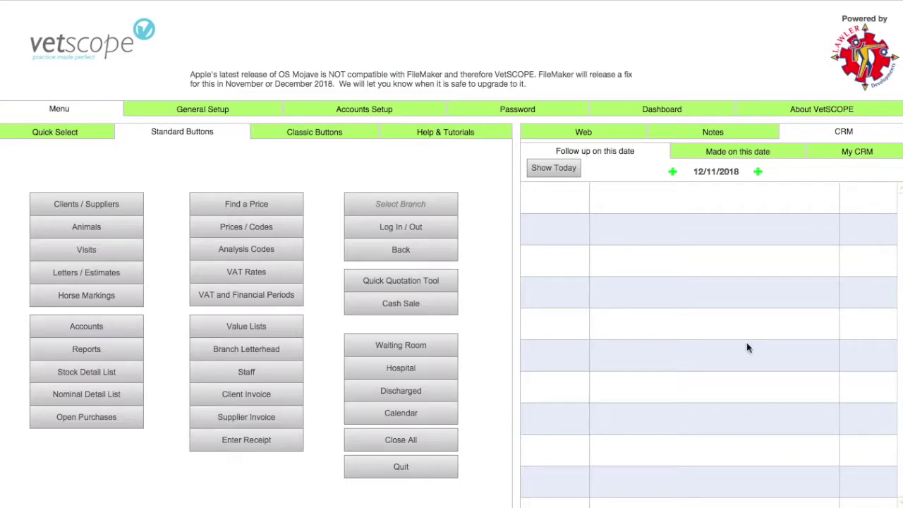
- Open the clinic calendar showing Monday 12 November 2018 for the Main branch
left_click(416, 414)
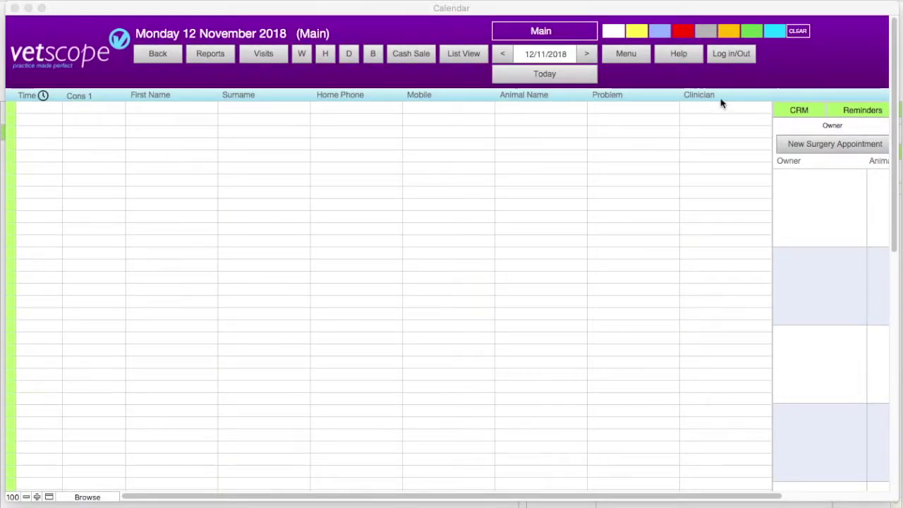
left_click(578, 34)
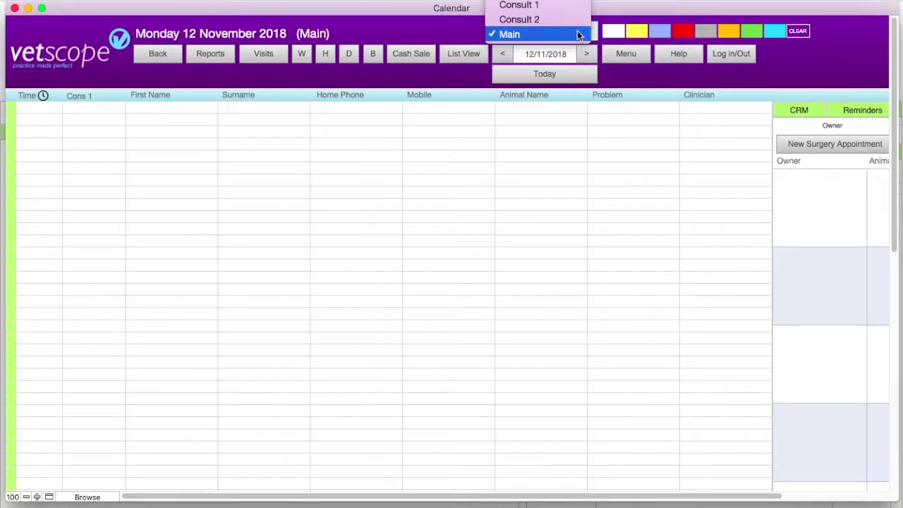
left_click(577, 34)
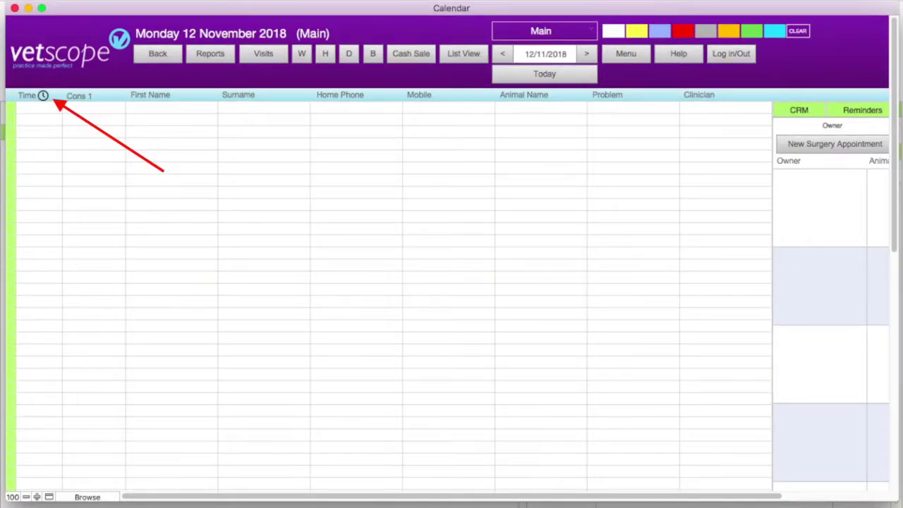
- After the password, open Set Calendar Times in Add mode with 0 gap lines
left_click(43, 98)
type("••••••••••")
left_click(409, 311)
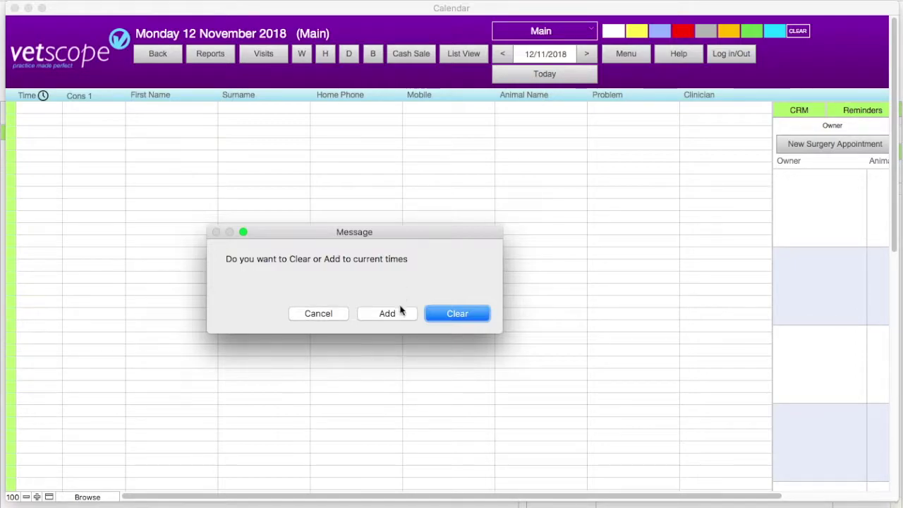
left_click(402, 313)
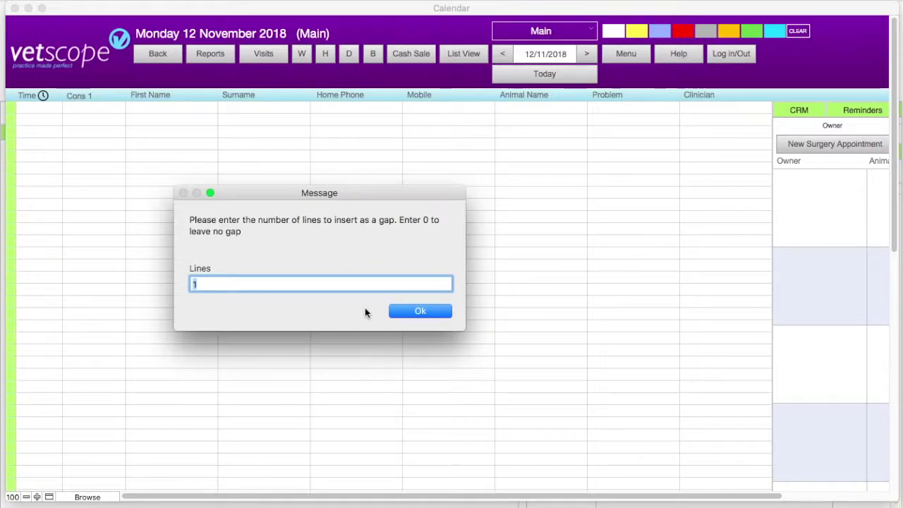
type("0")
left_click(402, 313)
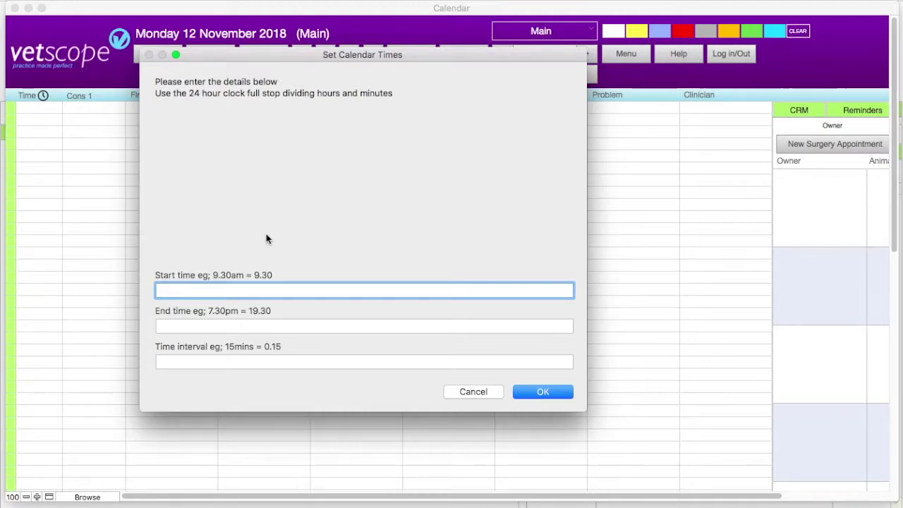
- Set calendar times from 09.00.00 to 19.30.00 at a 00.15.00 interval
type("09.00.00")
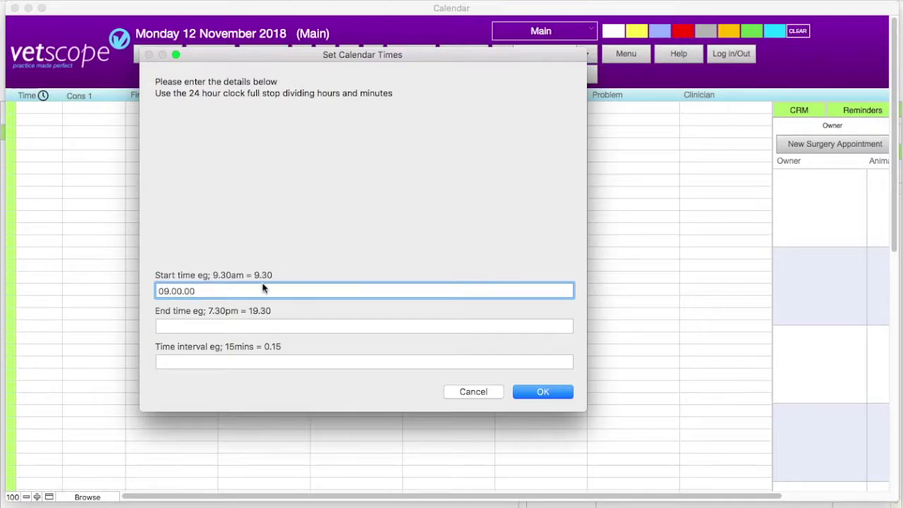
left_click(202, 325)
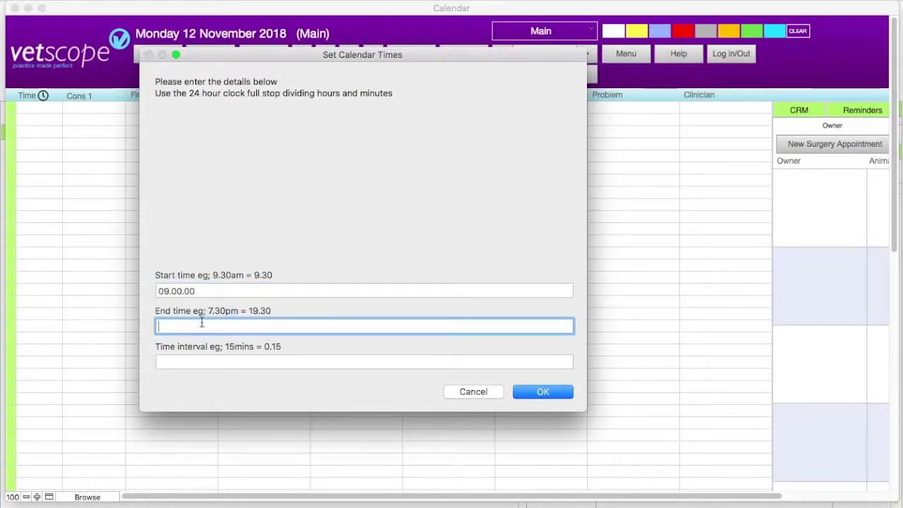
type("19.30.00")
left_click(185, 364)
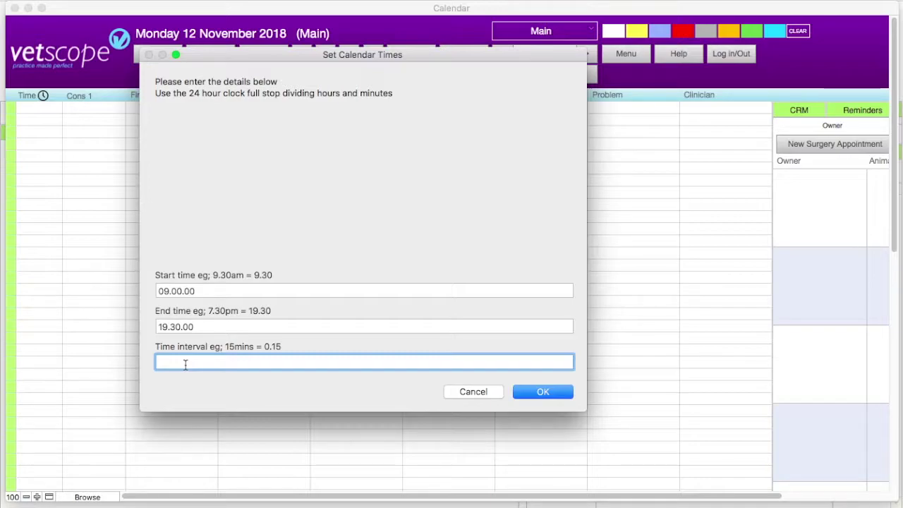
type("00.15.00")
left_click(532, 397)
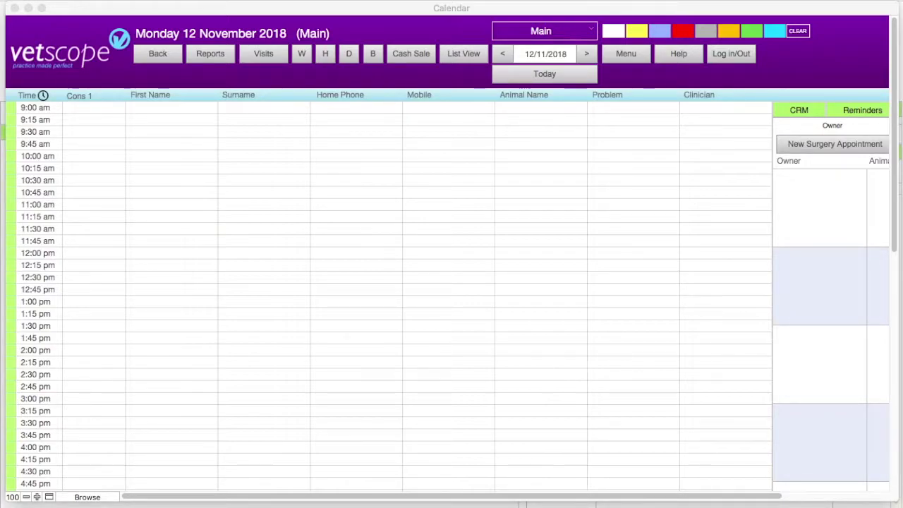
- Clear all existing time slots from the Main calendar after entering the password
left_click(46, 98)
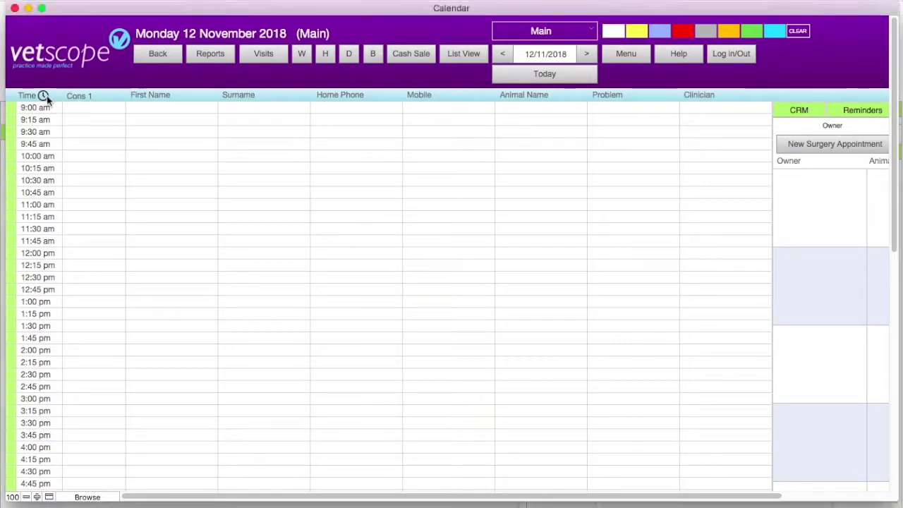
left_click(47, 95)
type("••••••••••")
key("Return")
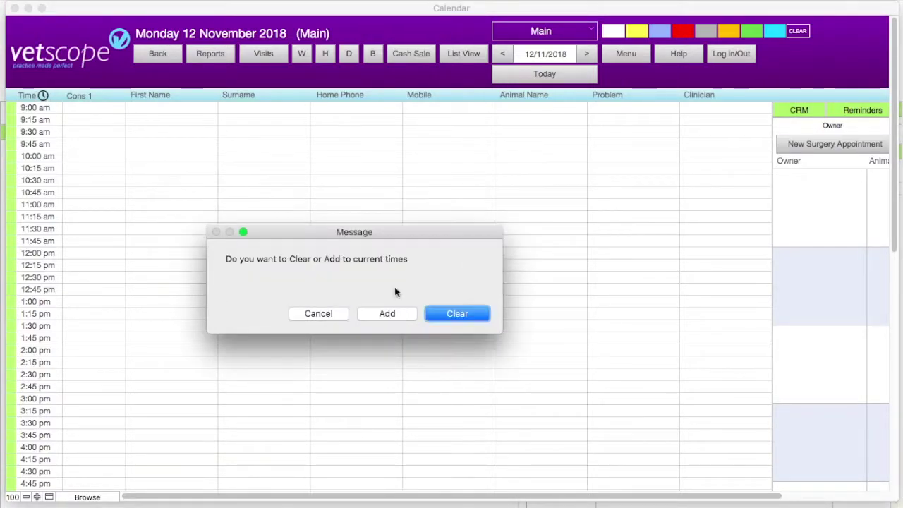
left_click(435, 314)
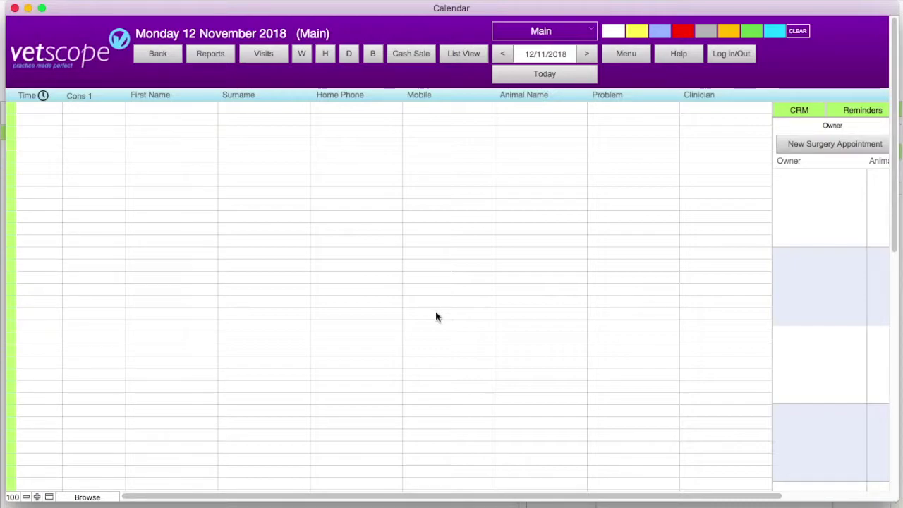
- Add 15-minute slots from 9:00 to 12:30 with a one-line gap, changing the end hour to 12
left_click(43, 96)
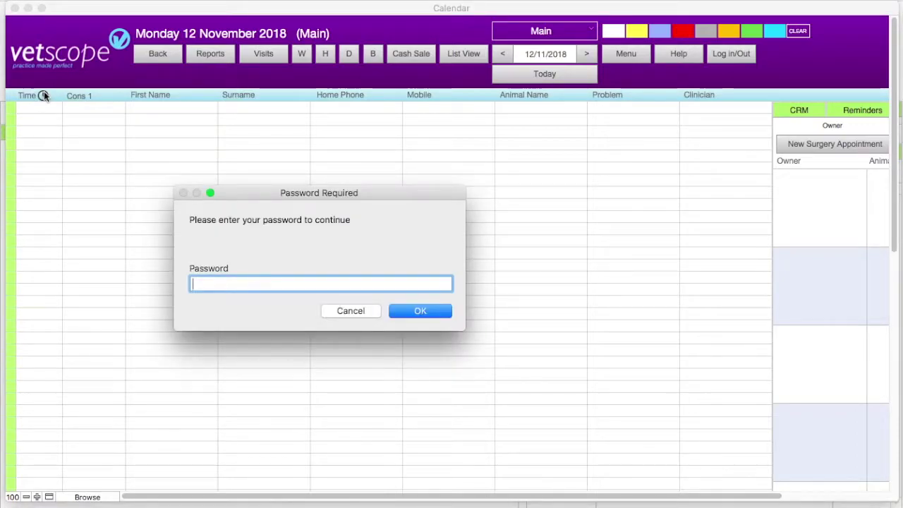
type("••••••••••••")
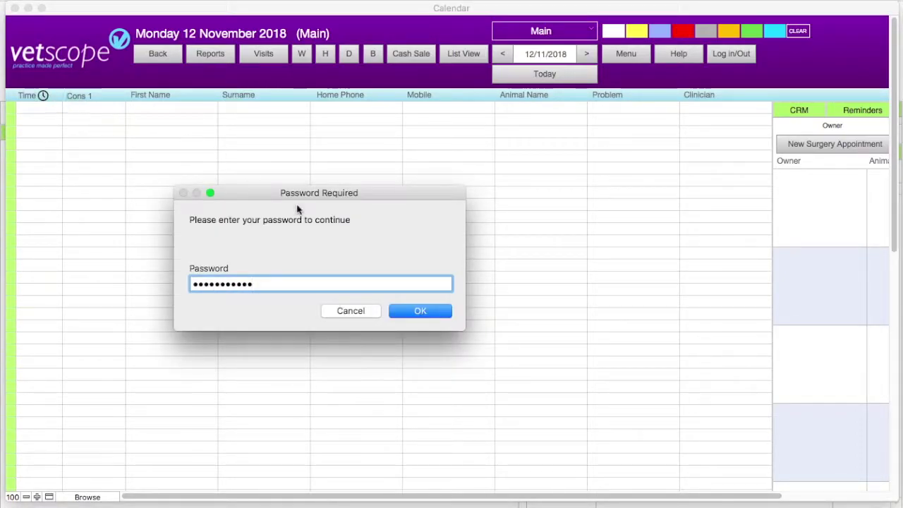
left_click(400, 308)
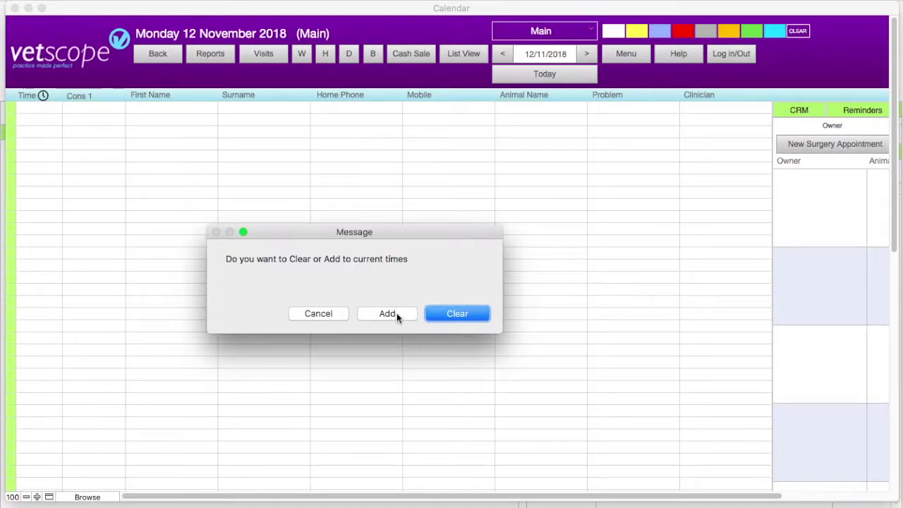
left_click(387, 313)
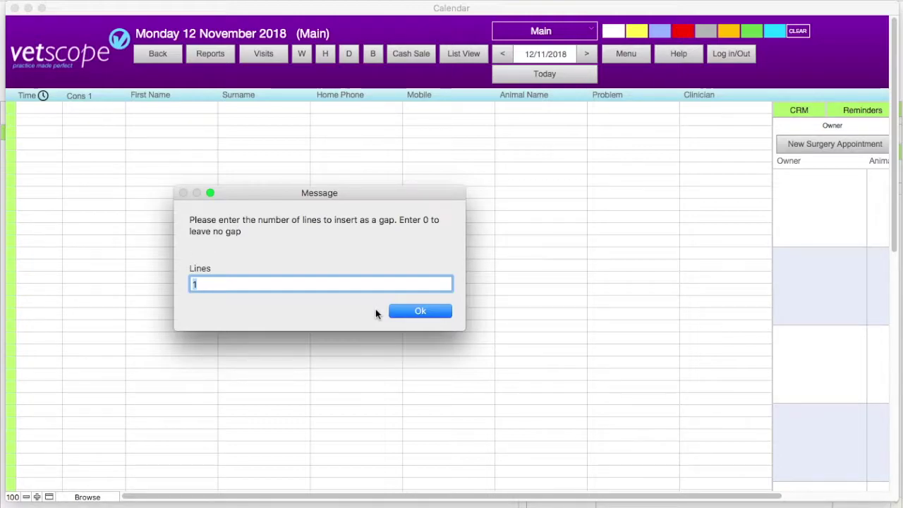
left_click(393, 312)
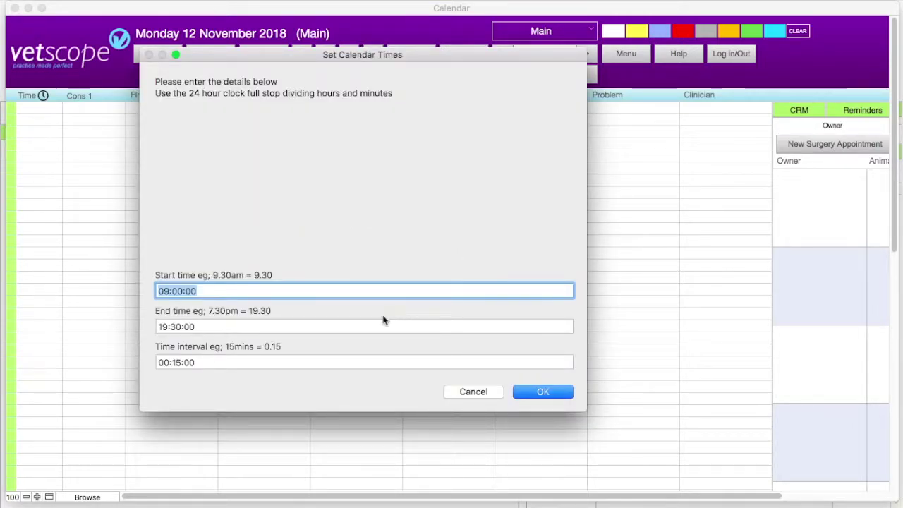
left_click(168, 327)
double_click(159, 327)
type("12")
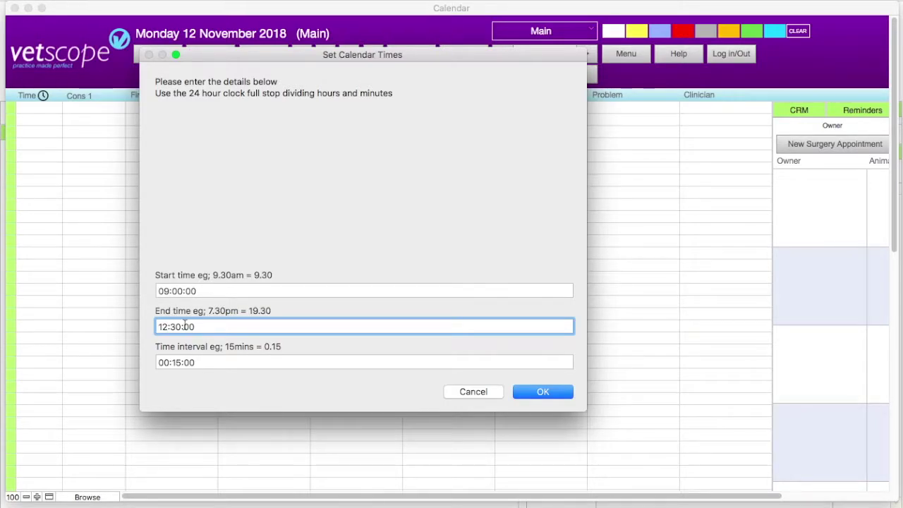
left_click(530, 395)
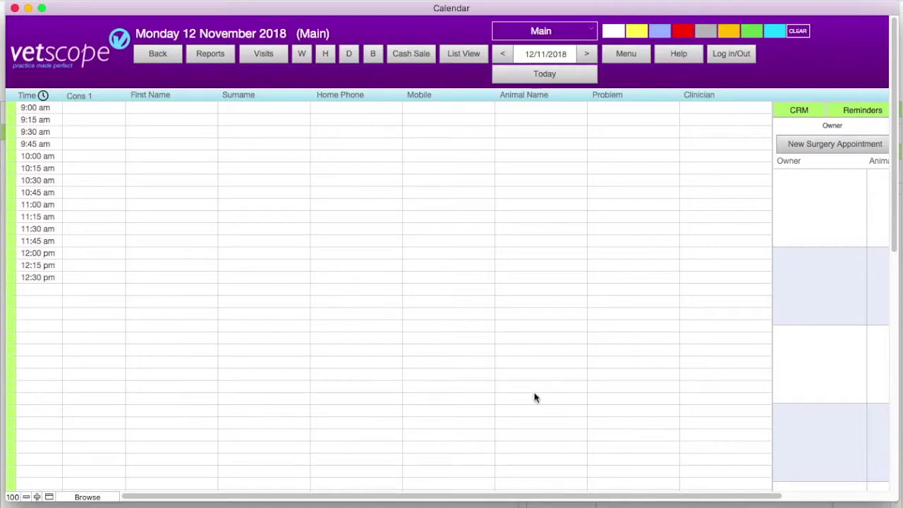
- Add an afternoon block of slots from 14:00 to 16:30 after a one-line gap
left_click(43, 95)
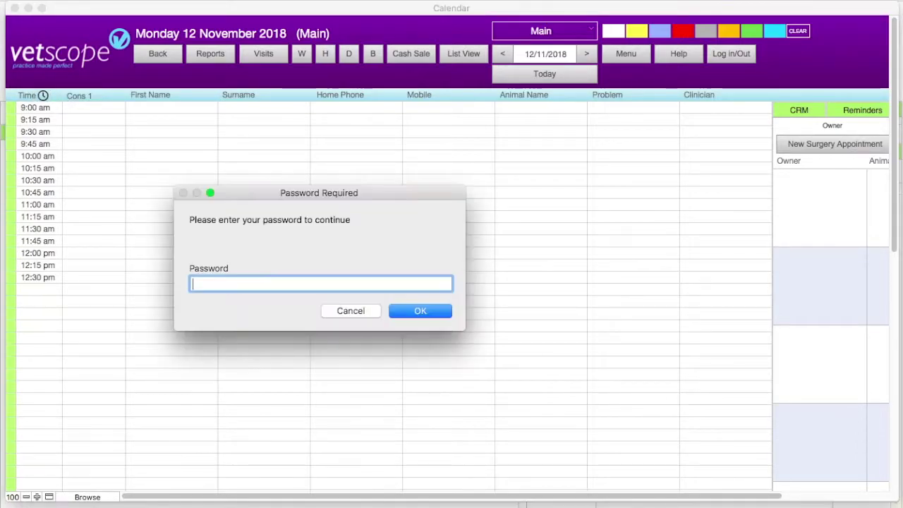
type("•••••••••")
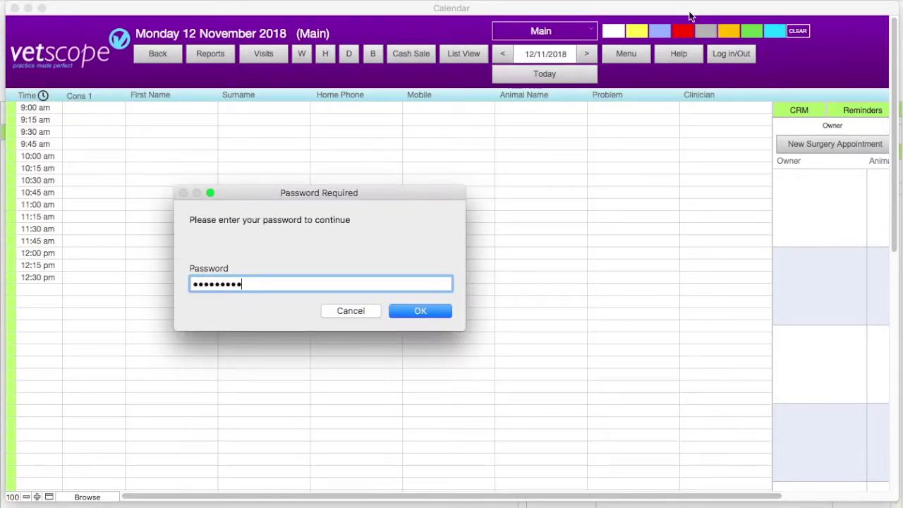
left_click(427, 312)
left_click(413, 313)
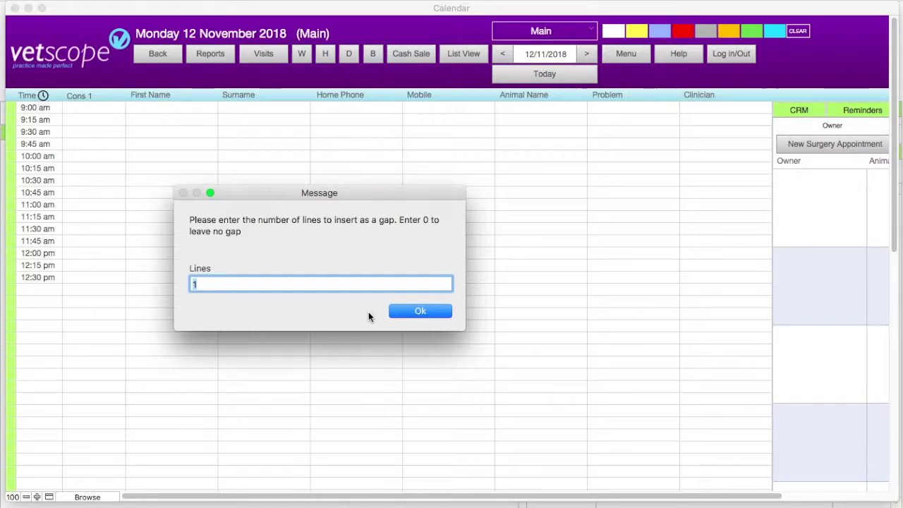
left_click(405, 315)
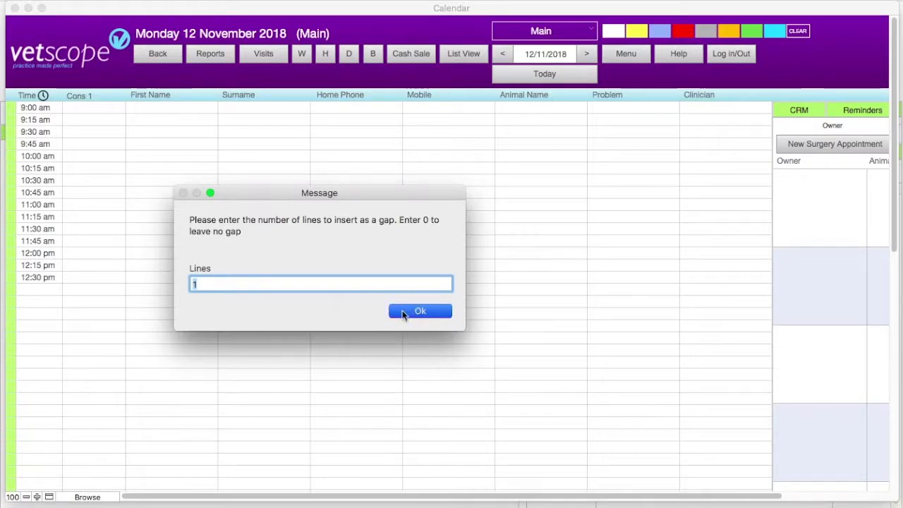
double_click(160, 290)
type("14:00:00")
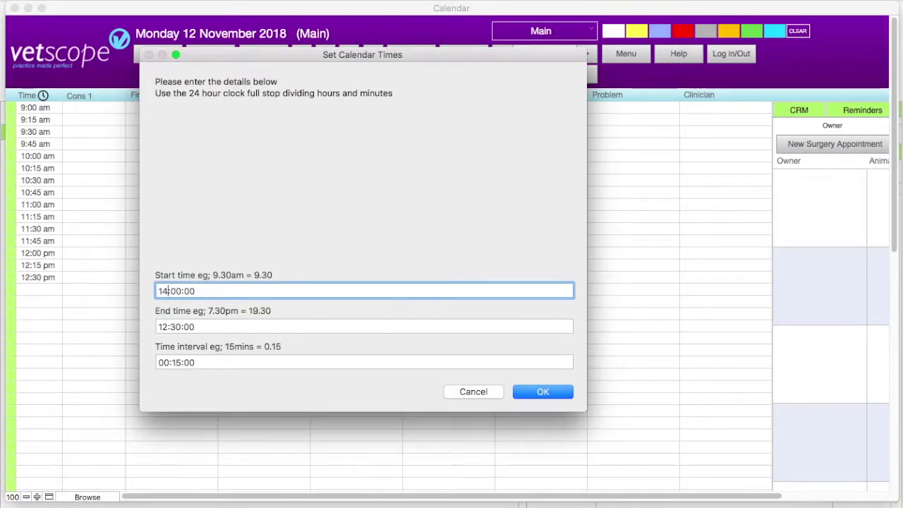
left_click(156, 326)
type("16")
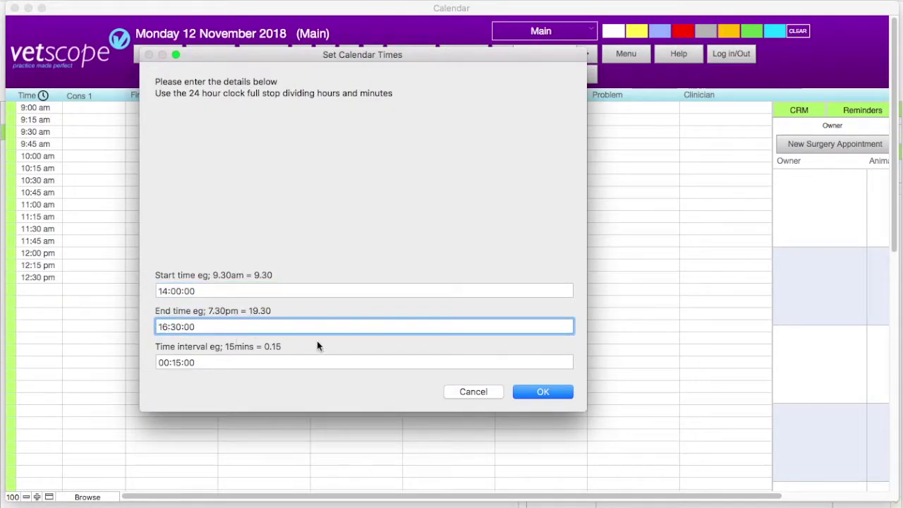
left_click(523, 398)
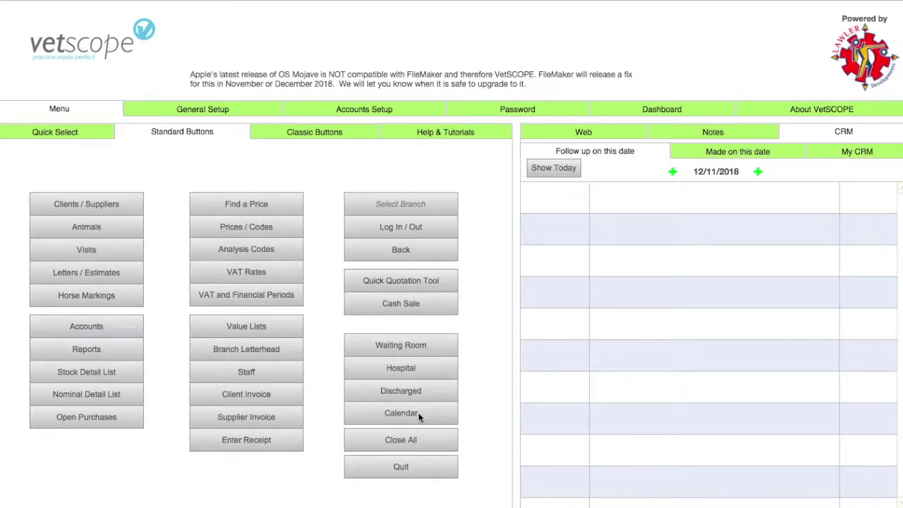
- Return to the day calendar for Monday 12 November 2018 from the main menu
left_click(418, 416)
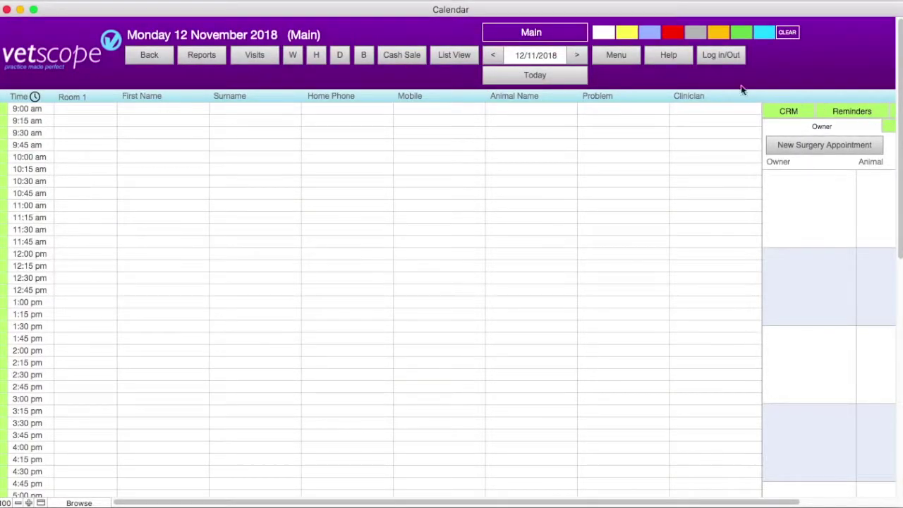
- Browse ahead to 21 November, return to today, and start a 4:15 pm Room 1 appointment
left_click(577, 56)
left_click(577, 56)
left_click(577, 56)
left_click(577, 56)
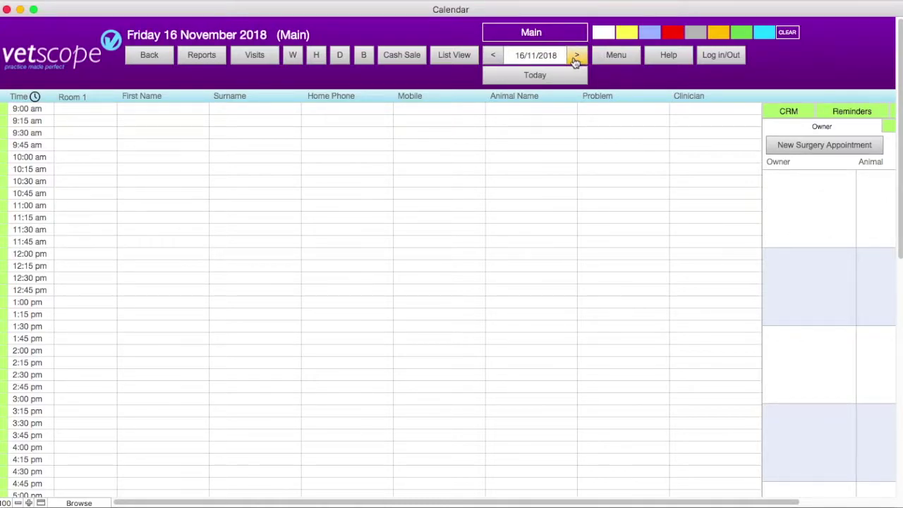
left_click(550, 56)
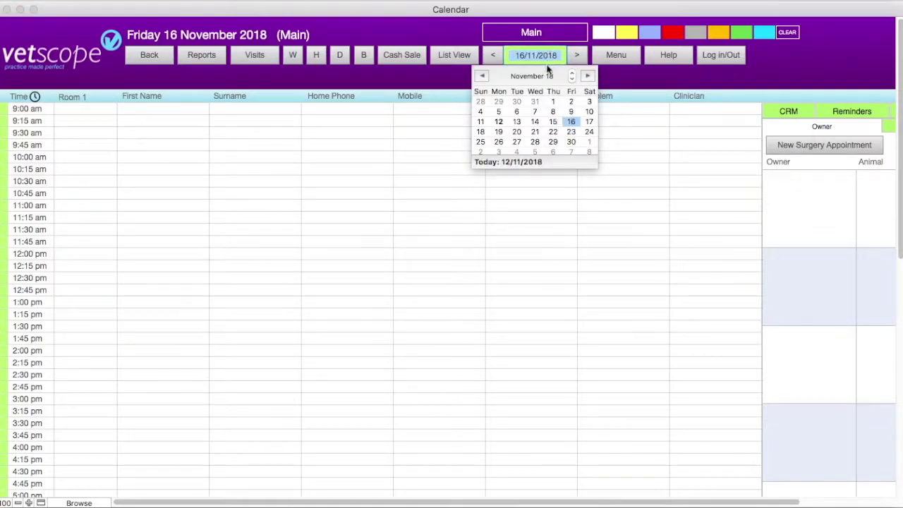
left_click(534, 132)
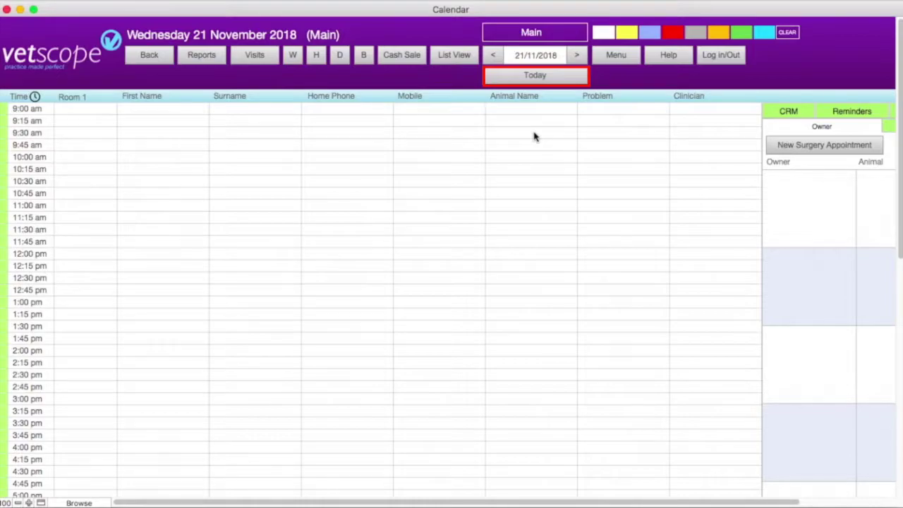
left_click(554, 82)
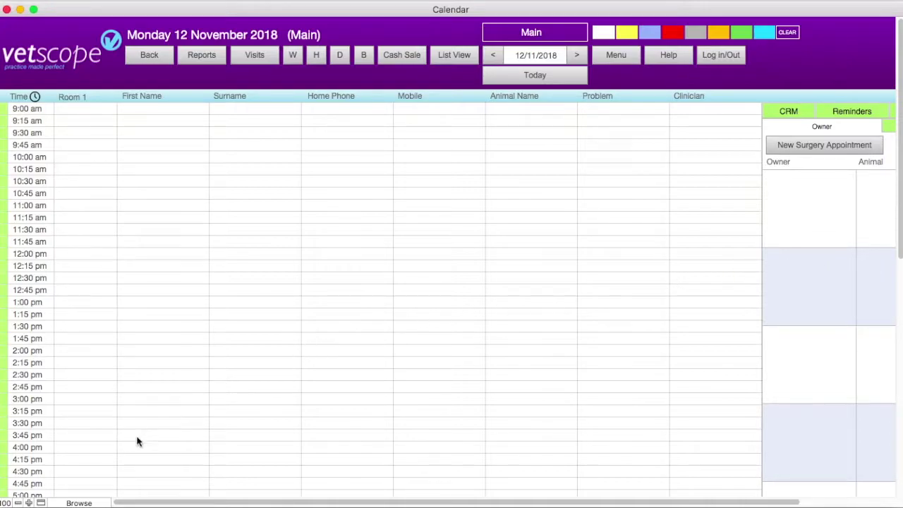
left_click(80, 462)
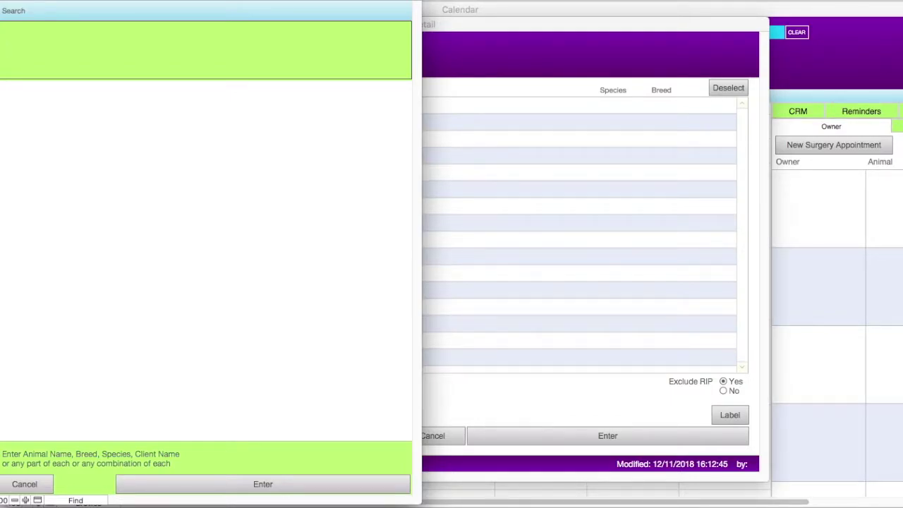
- Search for the client by surname and choose Leo as the appointment's animal
type("Sprack")
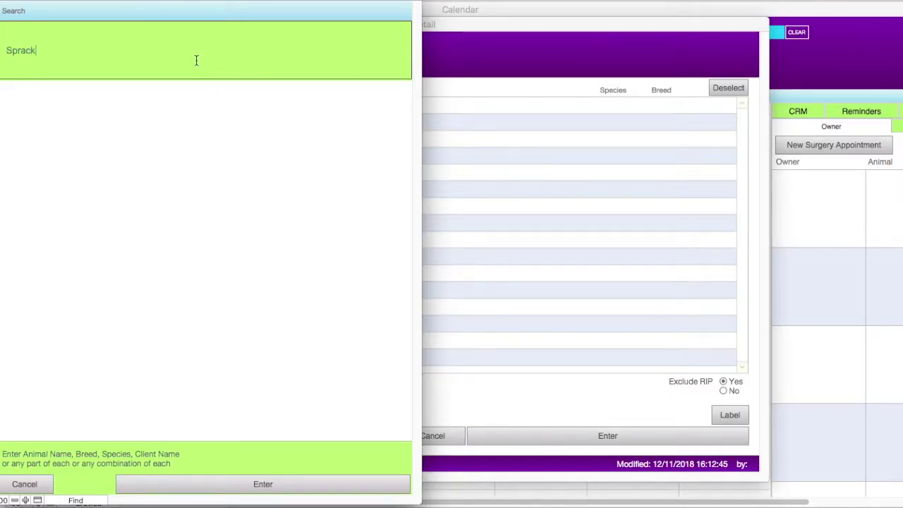
key("Return")
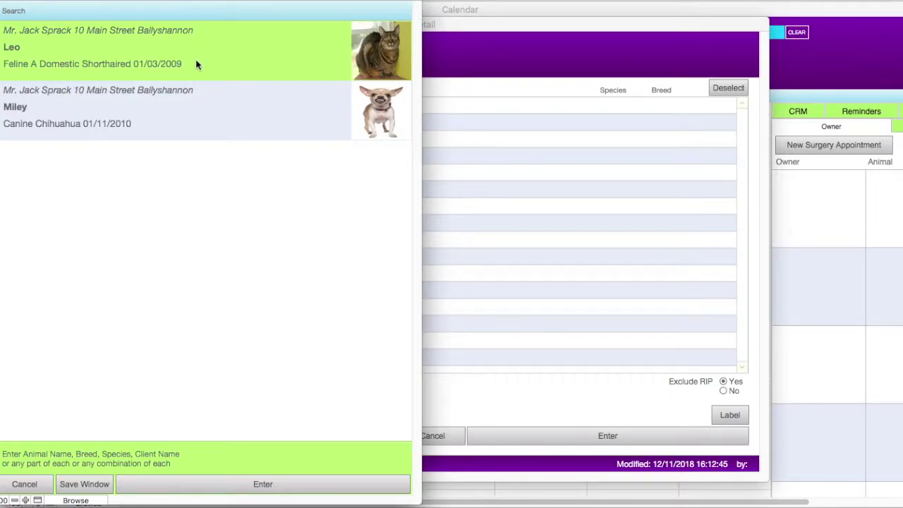
left_click(210, 63)
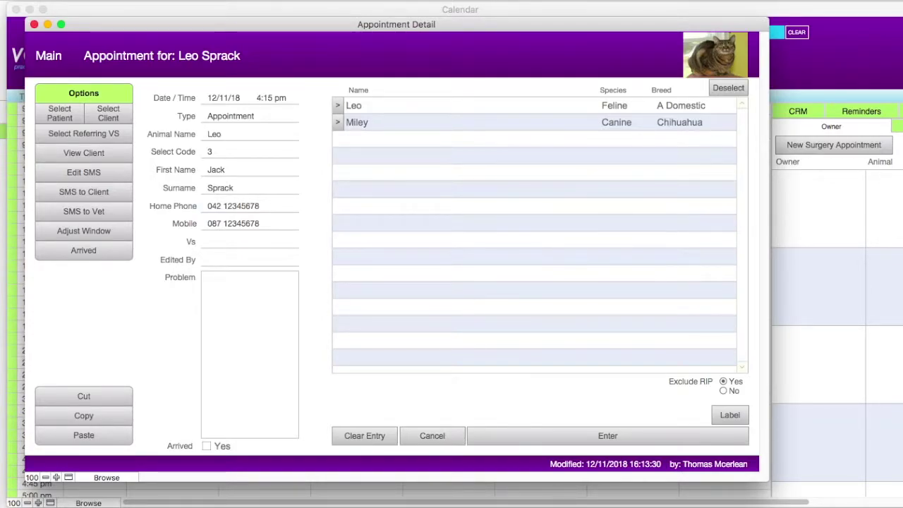
- Enlarge and adjust the Appointment Detail window, then switch the animal to Miley and back to Leo
left_click_drag(763, 484, 781, 489)
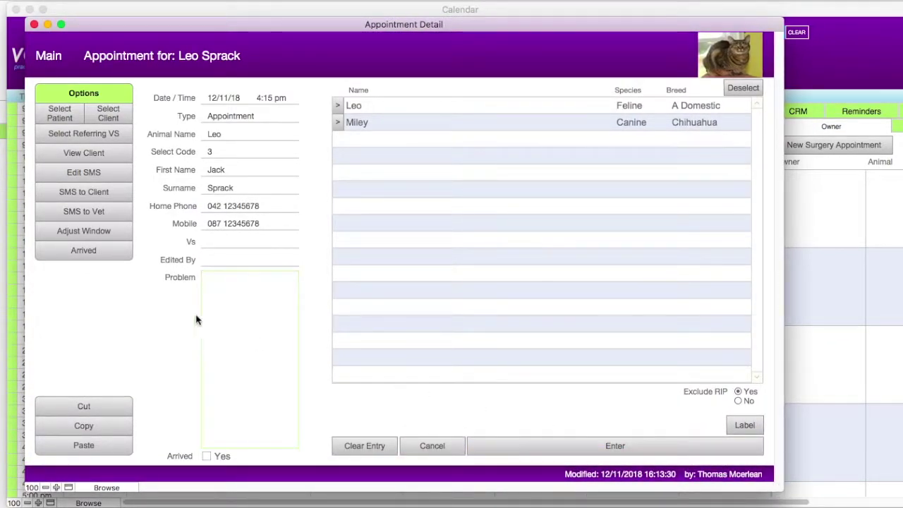
left_click(115, 236)
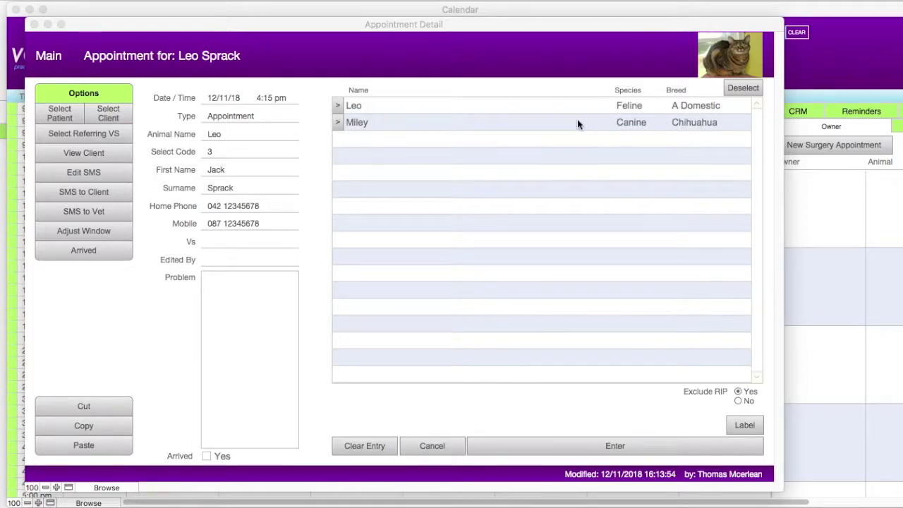
left_click(512, 129)
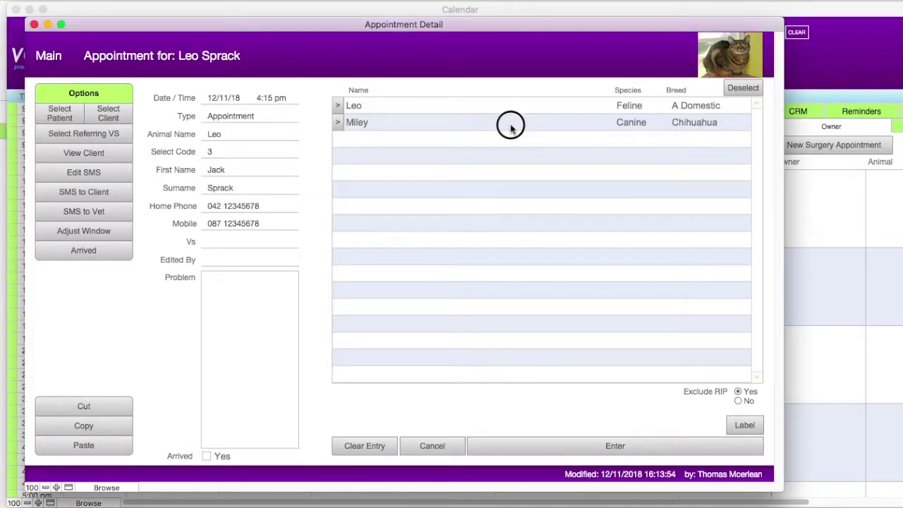
left_click(512, 129)
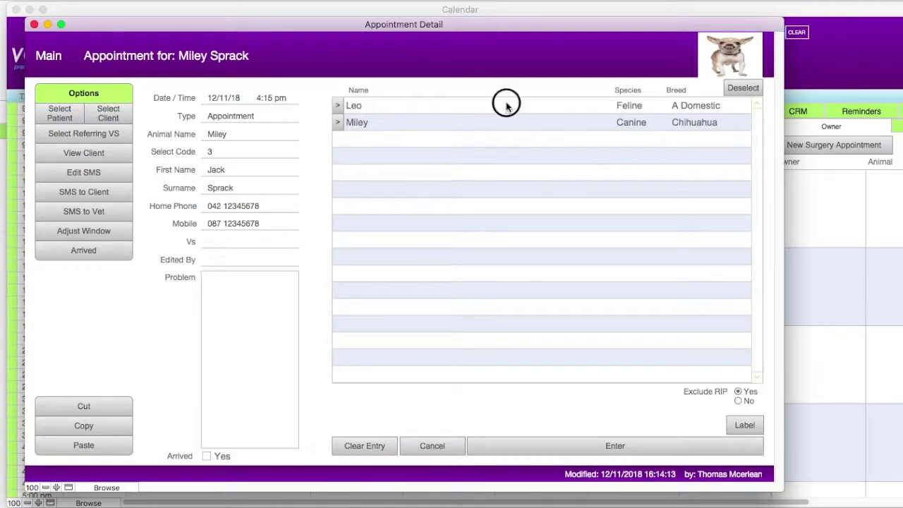
left_click(506, 106)
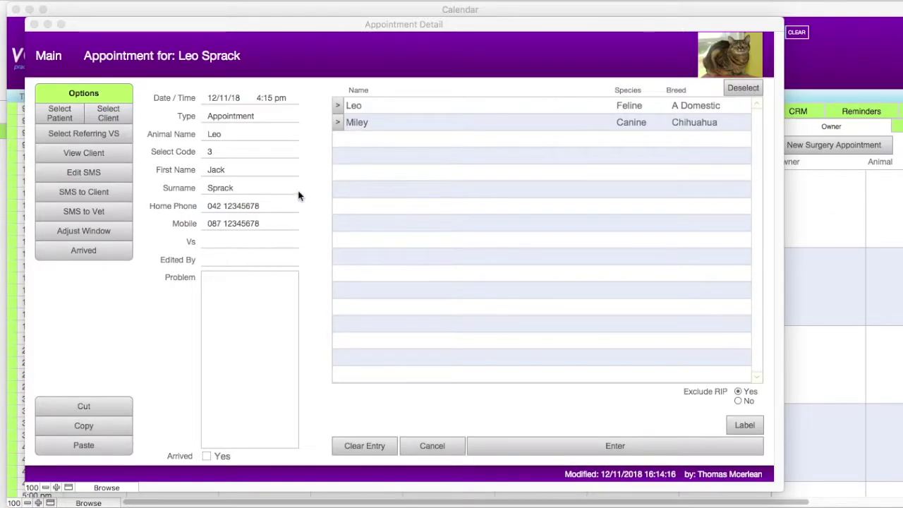
- Assign a vet from the staff list in the Vs field and open the Edited By list
left_click(229, 238)
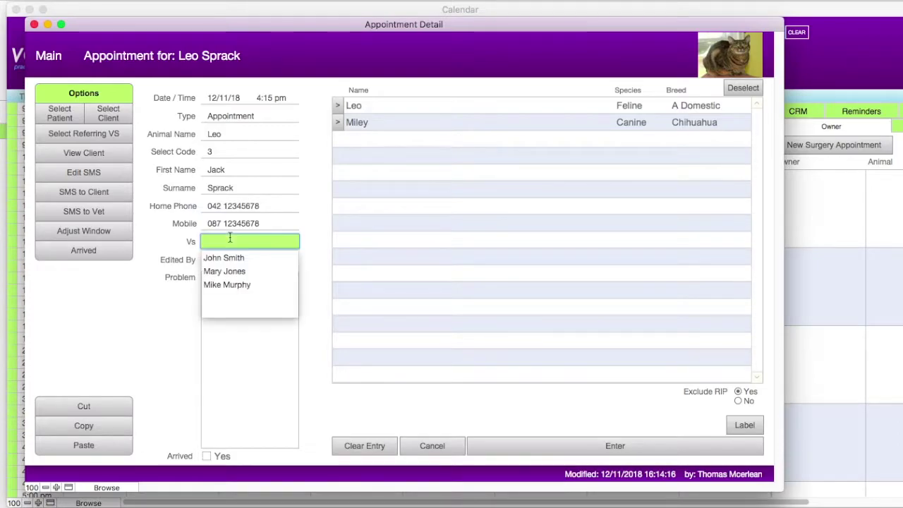
left_click(225, 256)
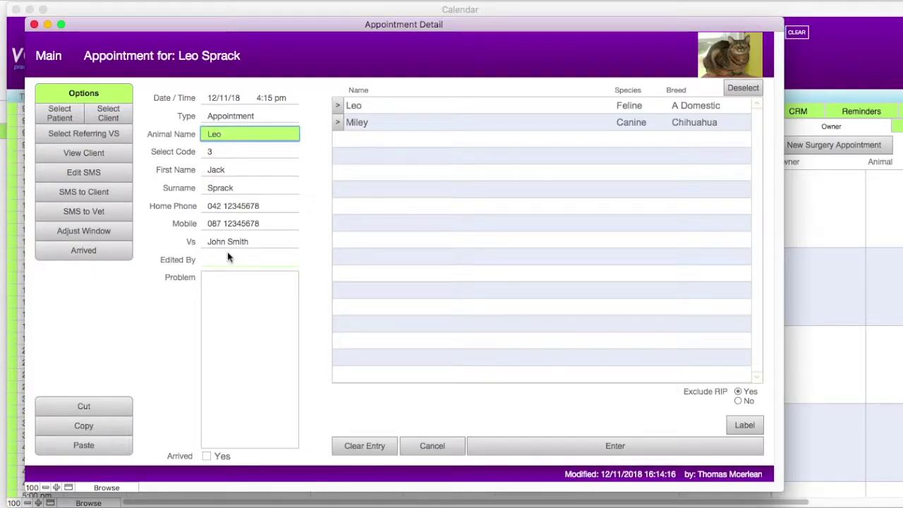
left_click(228, 258)
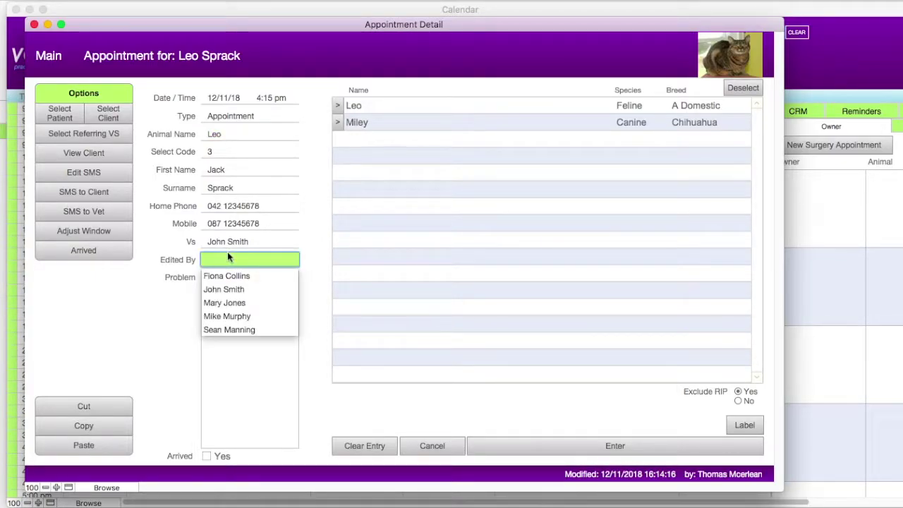
- Fill in Edited By, set the problem to 'Microchip and clip nails', and save Leo's 4:15 pm appointment
left_click(235, 319)
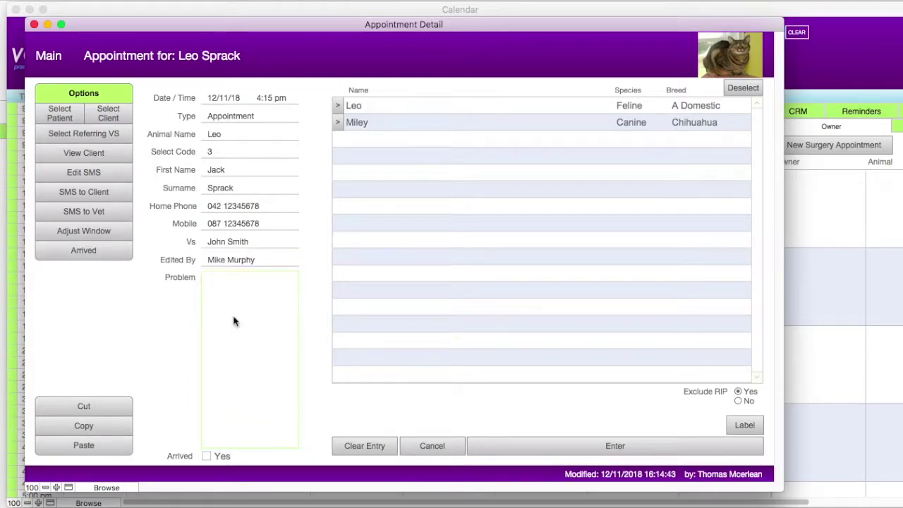
left_click(304, 298)
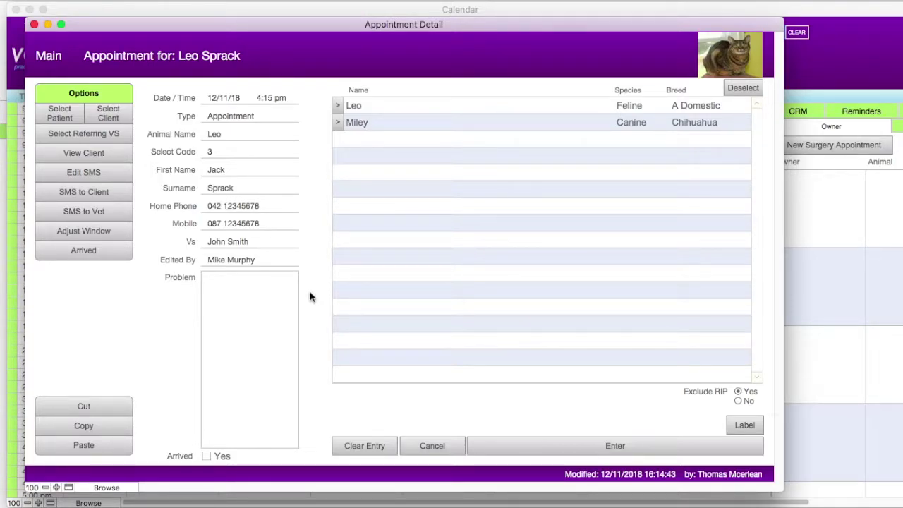
left_click(238, 298)
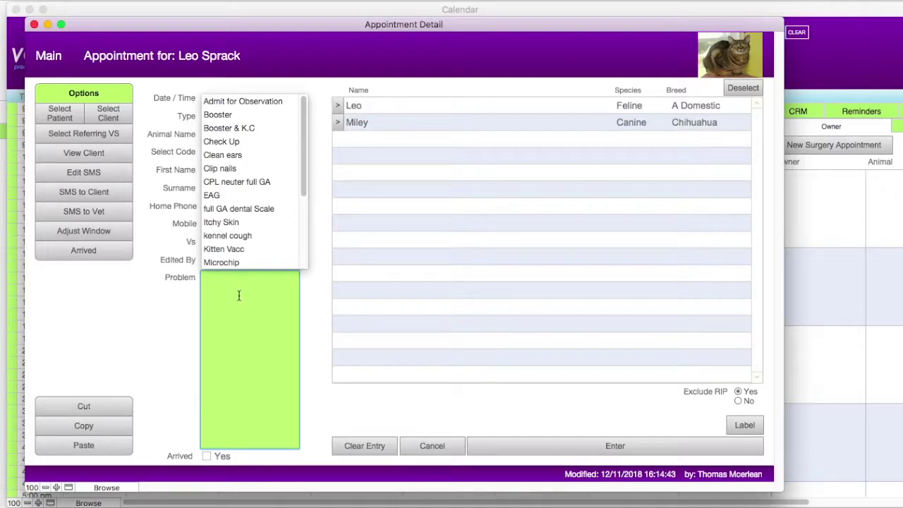
left_click(226, 262)
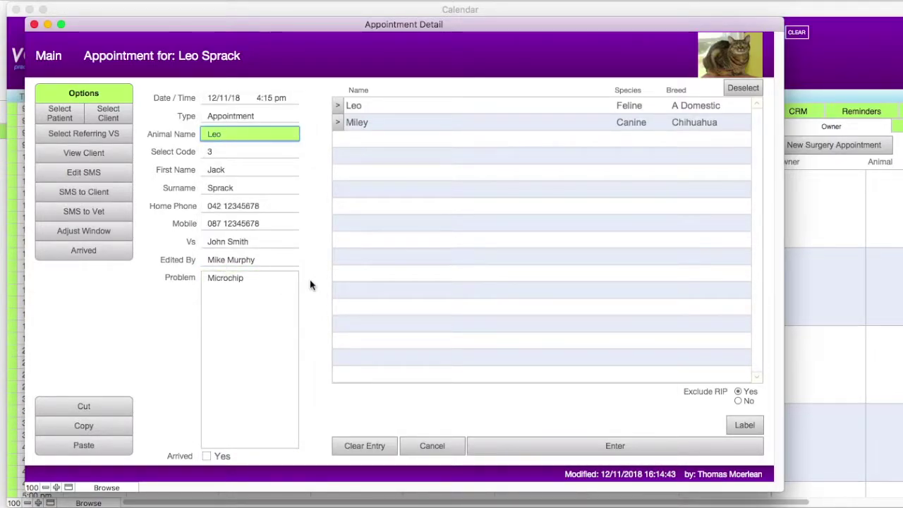
left_click(270, 277)
key("Escape")
type("and clip nails")
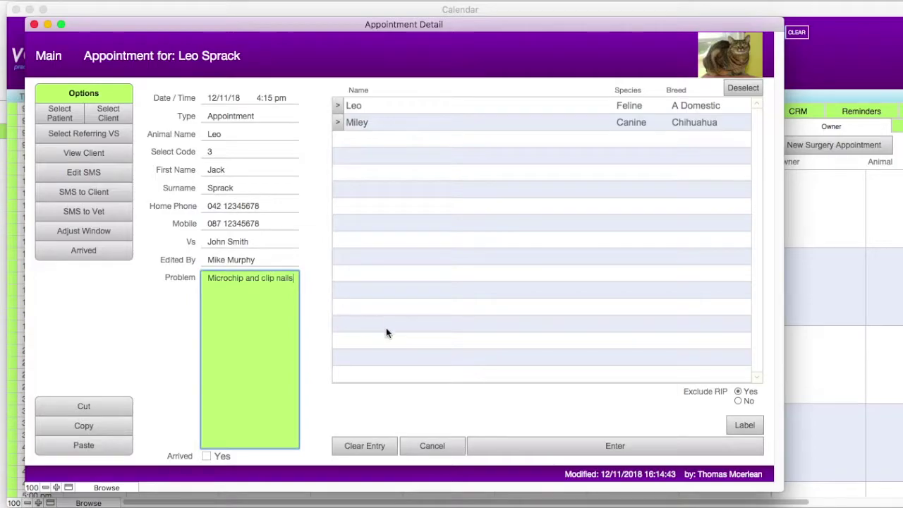
left_click(520, 447)
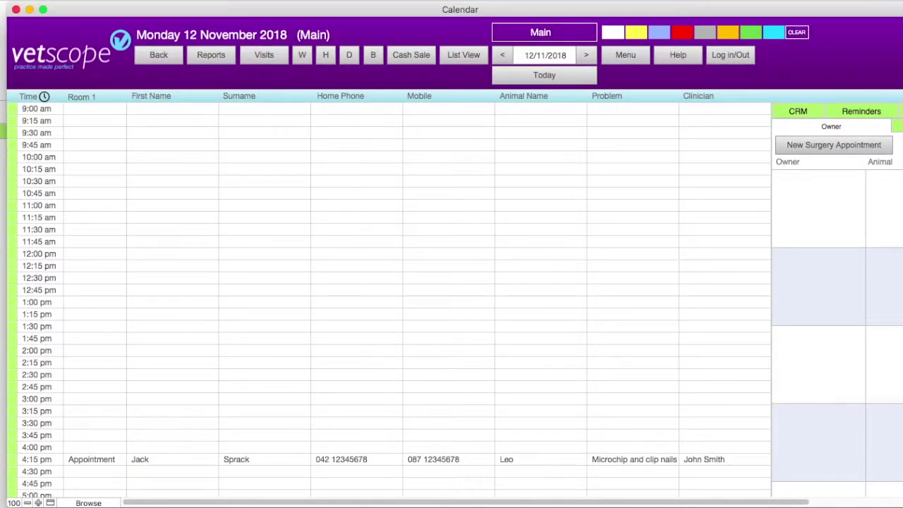
- From the main menu, search for Leo's owner by surname
left_click(634, 59)
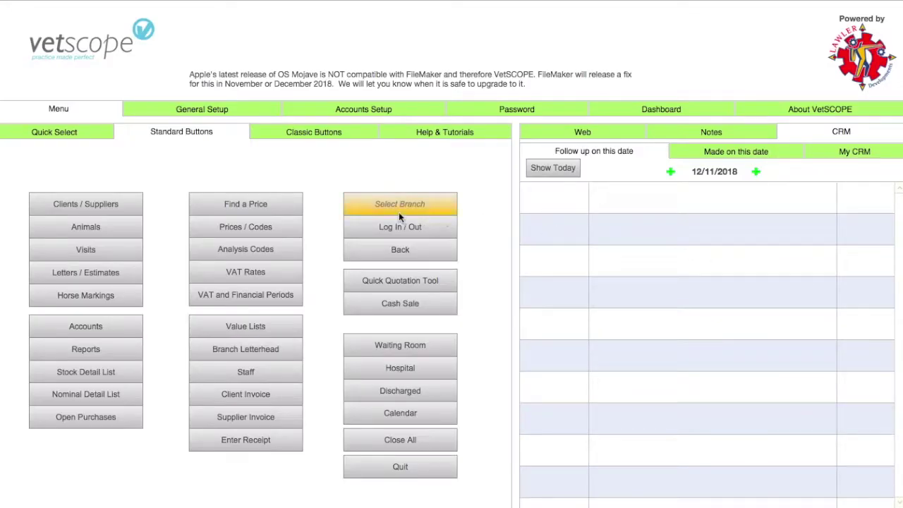
left_click(118, 205)
type("Sprack")
key("Return")
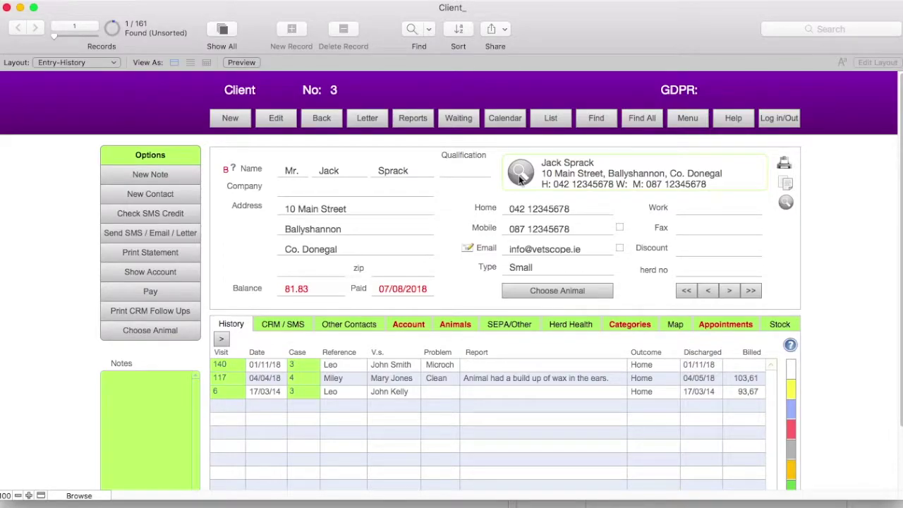
- Confirm the client's 12/11/18 4:15 pm booking in their appointments list, then open the day calendar
left_click(732, 324)
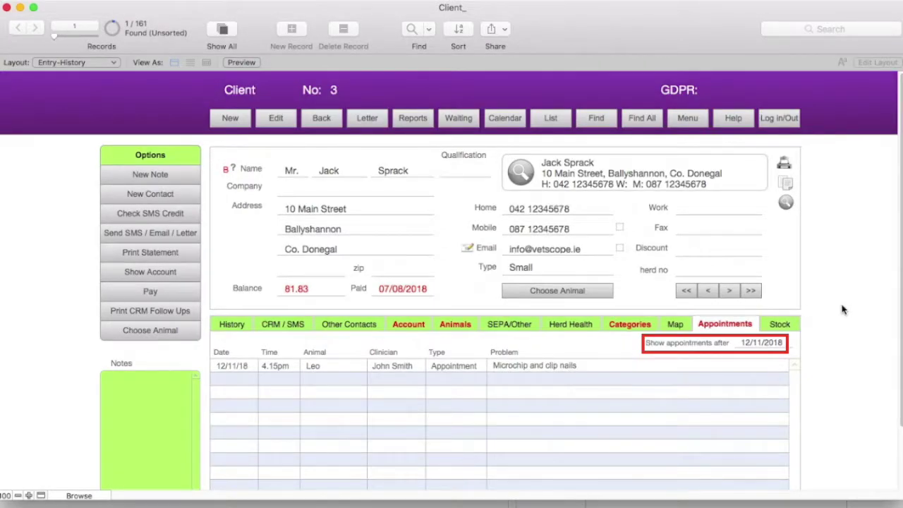
left_click(698, 122)
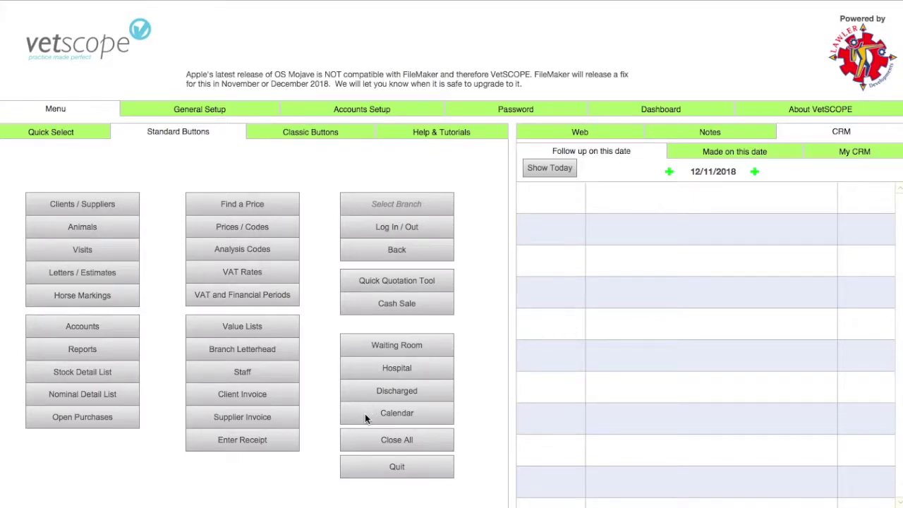
left_click(365, 414)
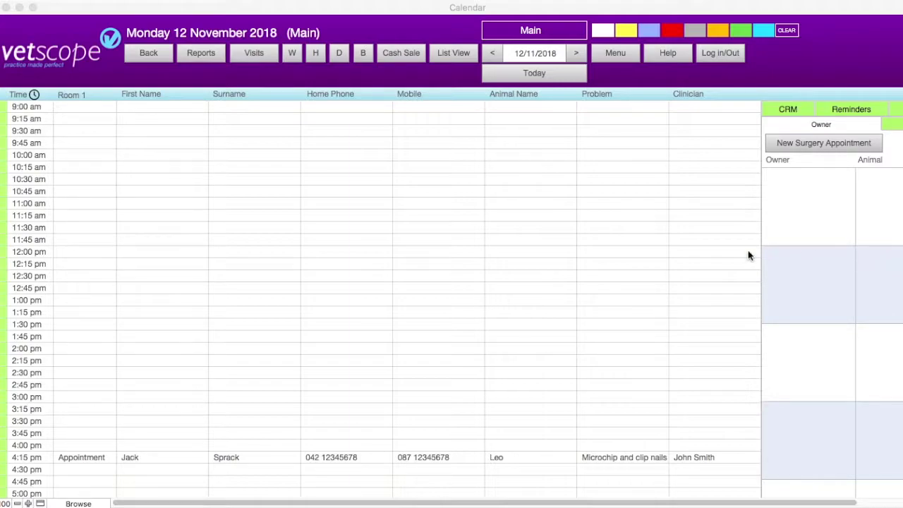
- Mark Leo's 4:15 pm appointment as arrived, starting his visit
left_click(91, 460)
left_click(92, 464)
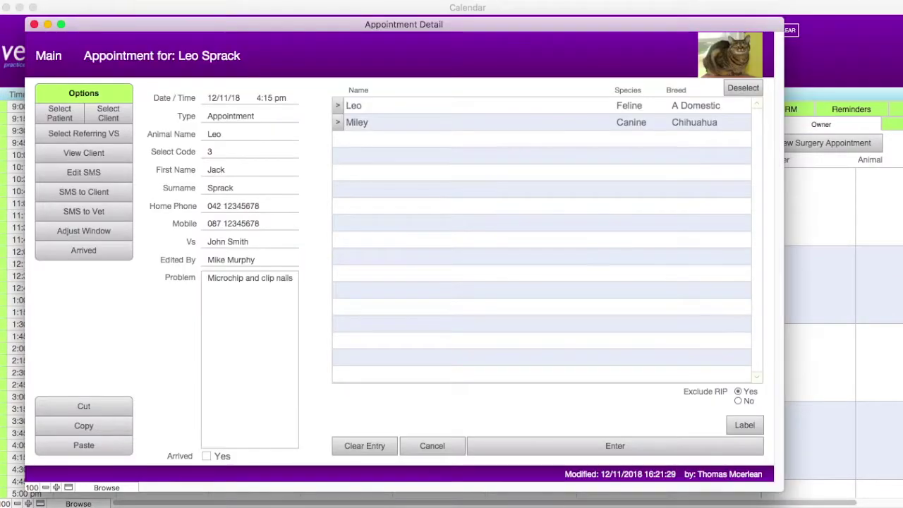
left_click(120, 252)
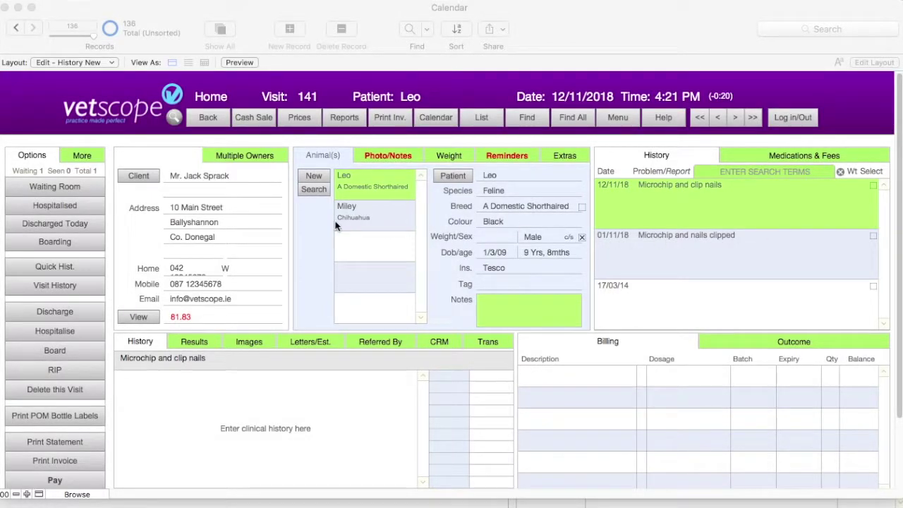
- Check Leo is listed in the Waiting Room, then go back to the calendar
left_click(91, 188)
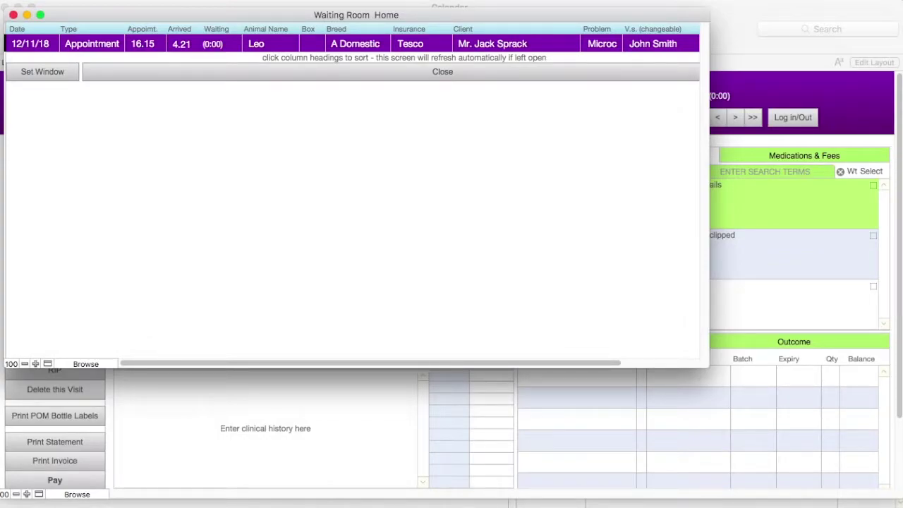
left_click(493, 75)
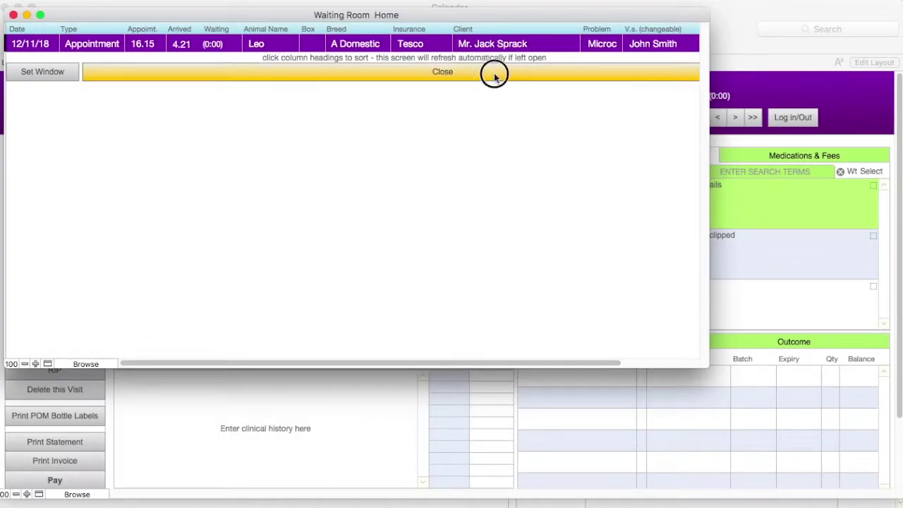
left_click(447, 117)
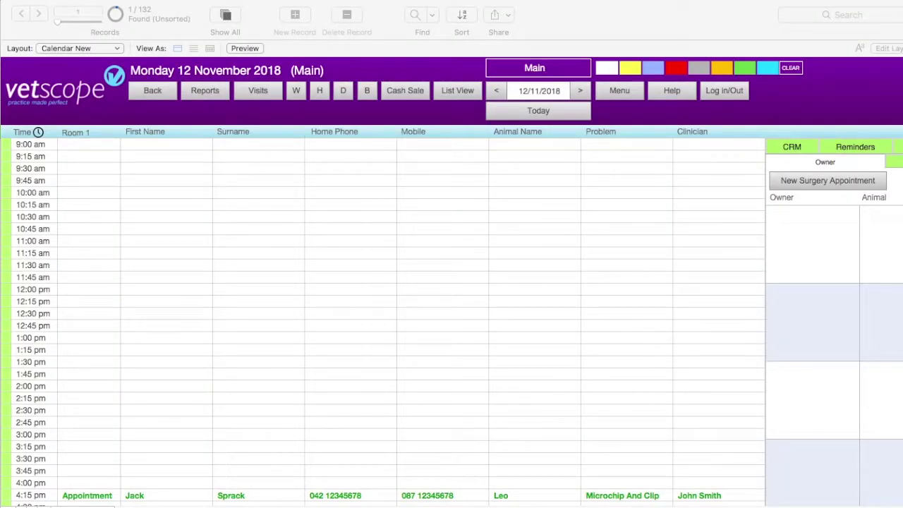
- Cut Max's 10:15 am kennel cough appointment and paste it at 12:00 pm on Wednesday 14 November
left_click(82, 210)
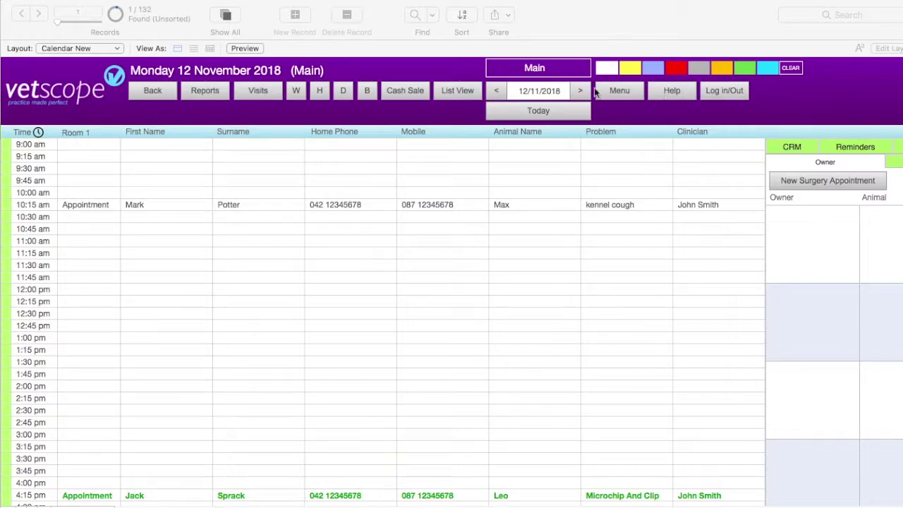
left_click(89, 203)
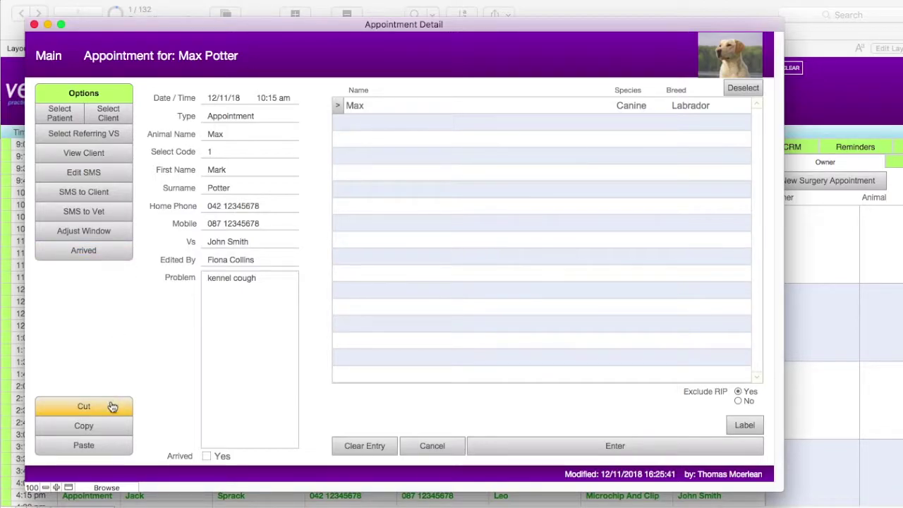
left_click(111, 405)
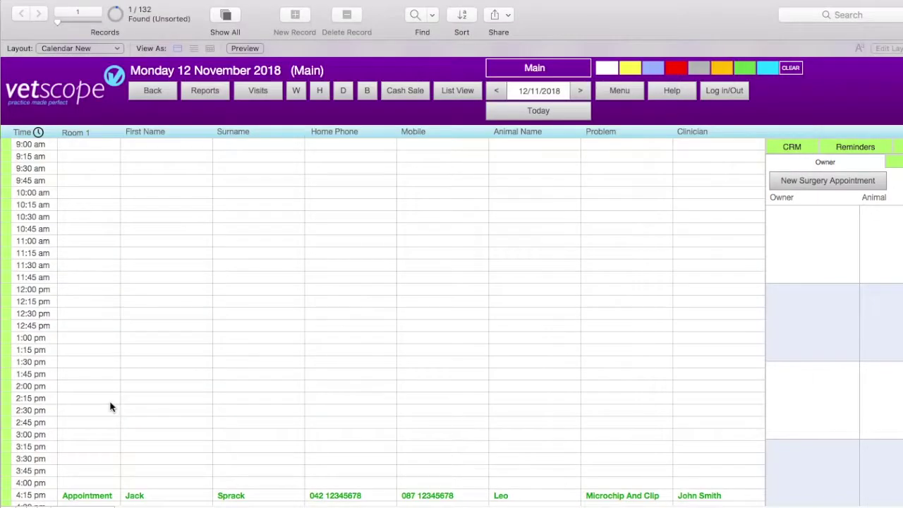
left_click(581, 91)
left_click(583, 97)
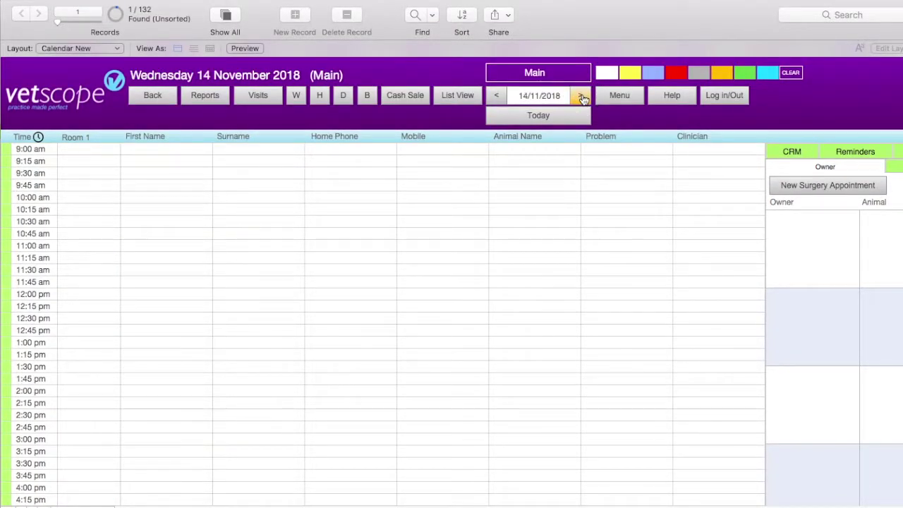
left_click(97, 294)
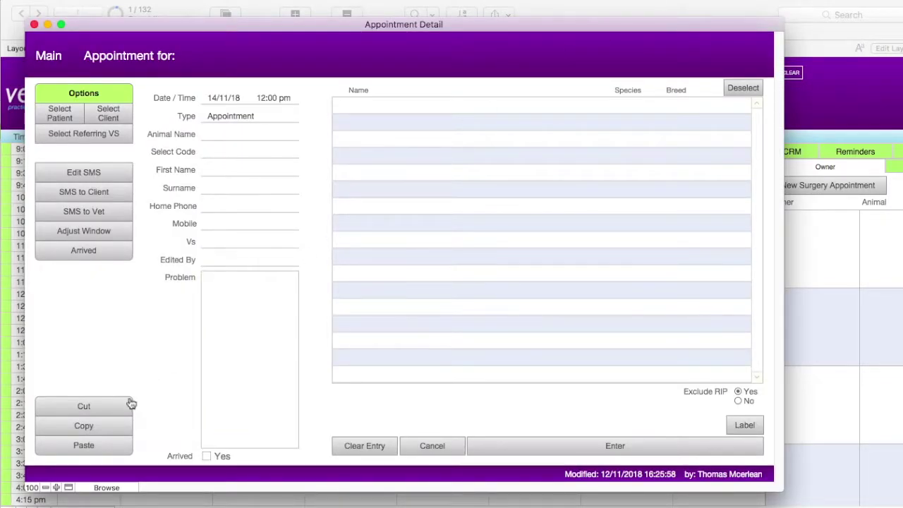
left_click(97, 447)
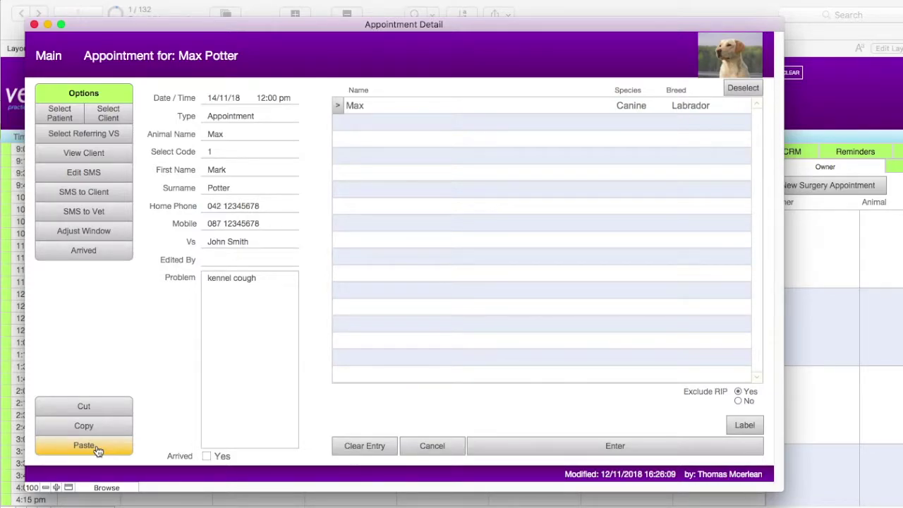
left_click(496, 450)
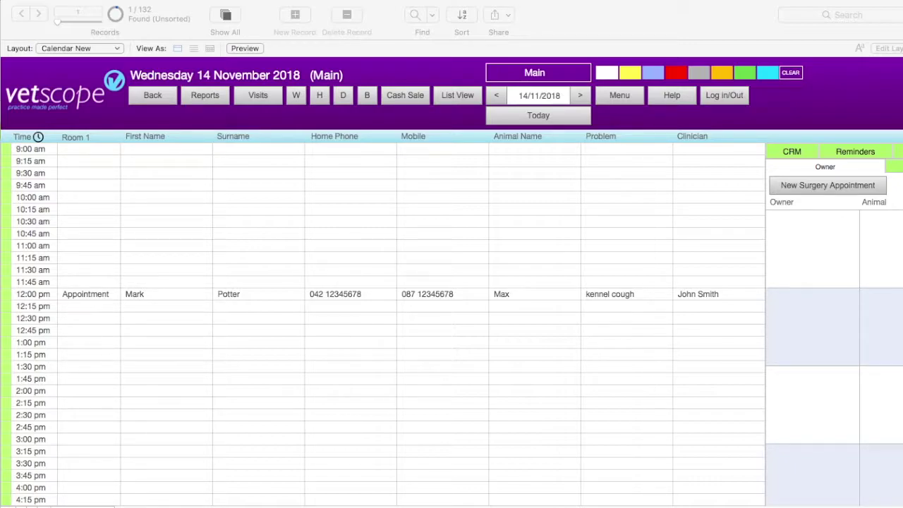
- Delete Max's 12:00 pm appointment with Clear Entry, confirming Yes
left_click(172, 300)
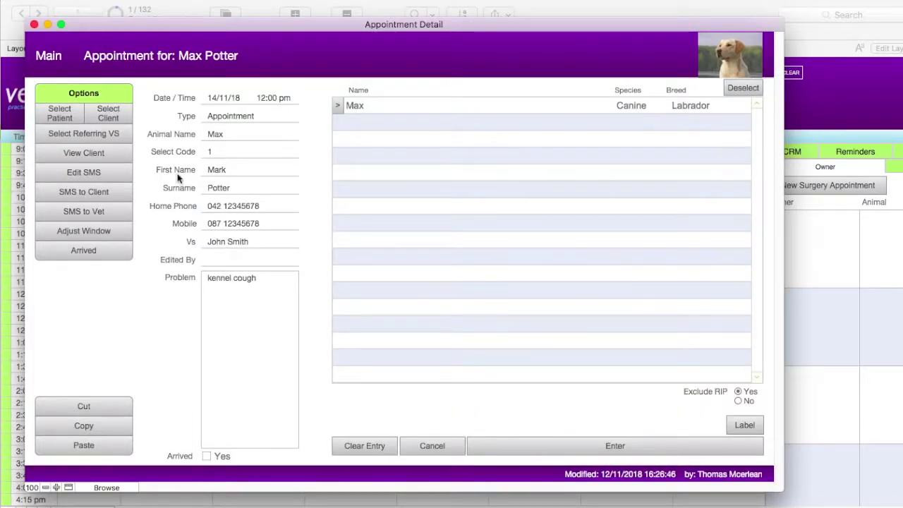
left_click(357, 449)
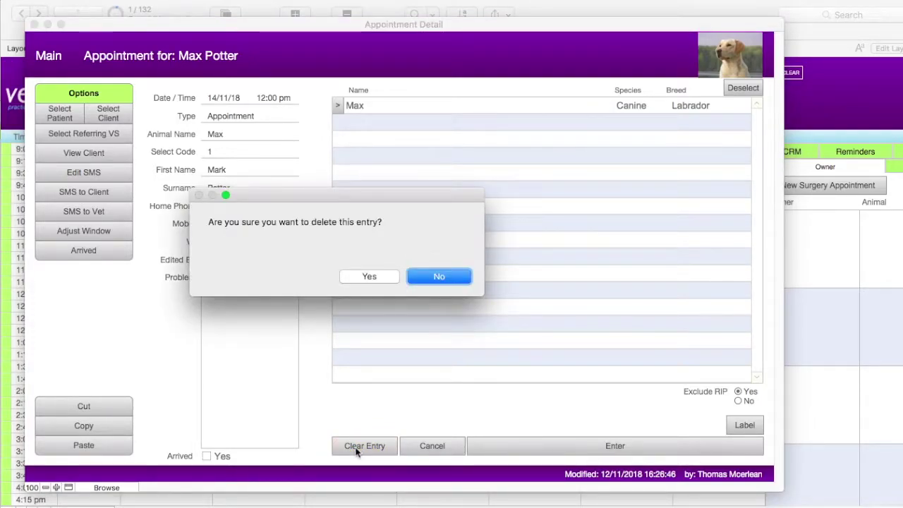
left_click(386, 281)
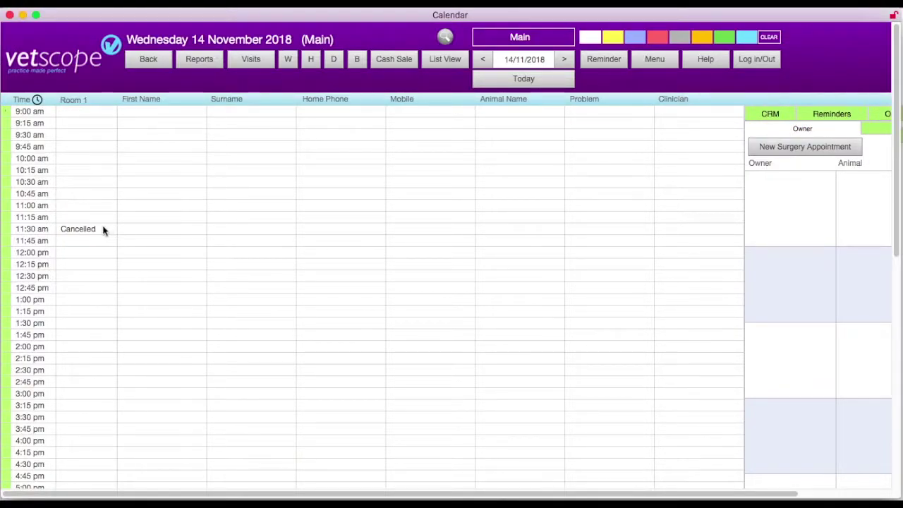
- Open the Cancelled slot and dismiss the animal and client search
mouse_move(98, 230)
double_click(95, 233)
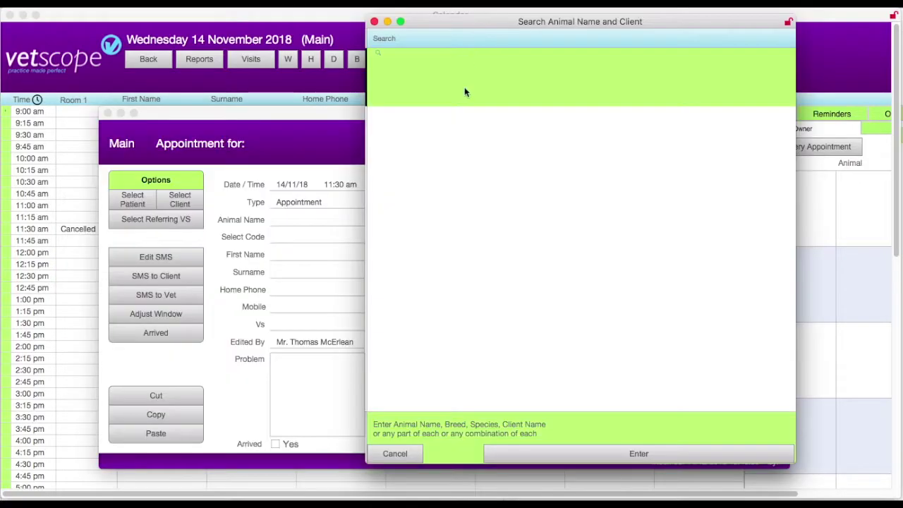
left_click(407, 455)
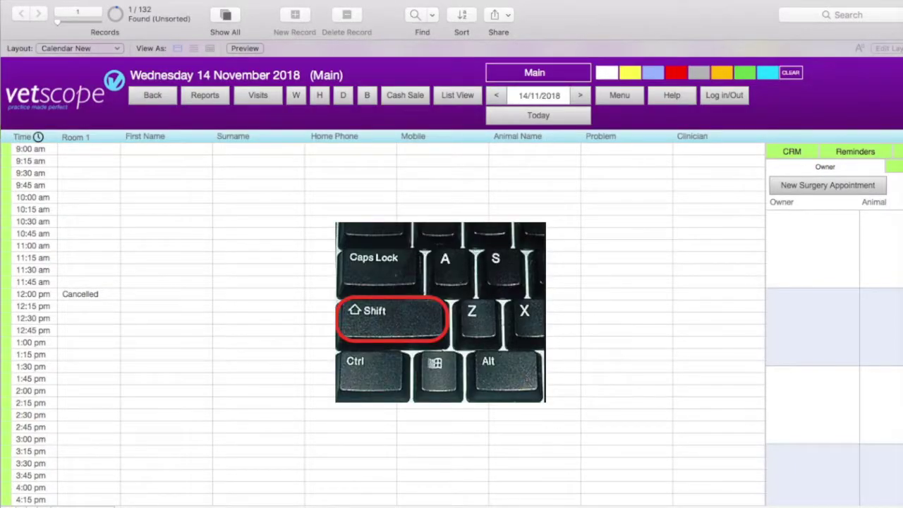
- Erase the Cancelled message on the 12:00 pm slot and apply it to today only
left_click(107, 296, "shift")
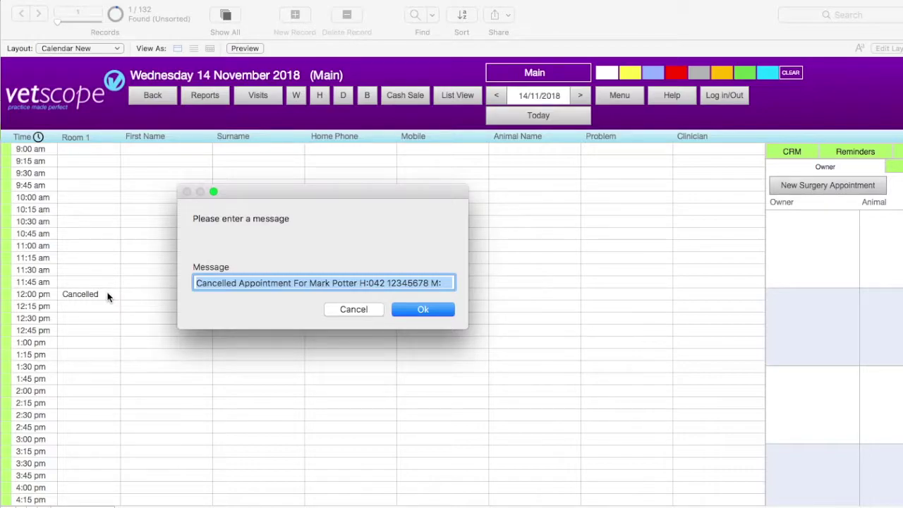
key("BackSpace")
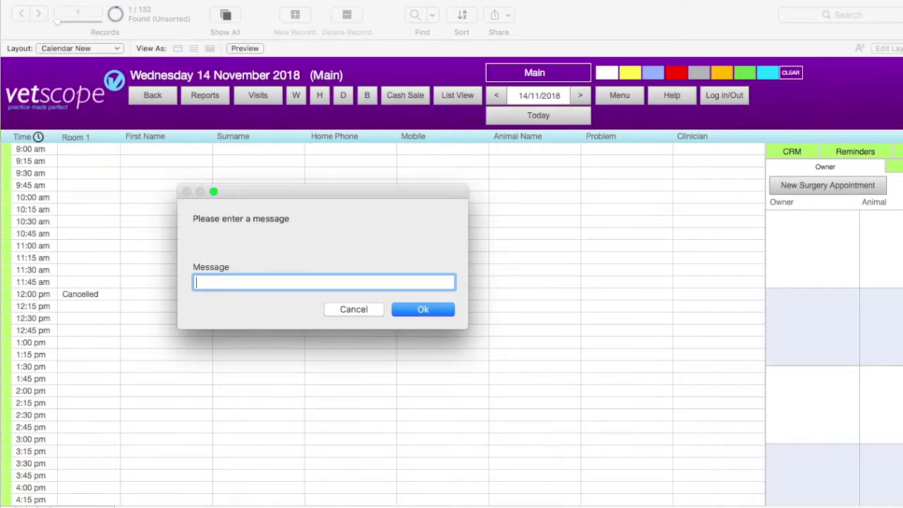
left_click(408, 310)
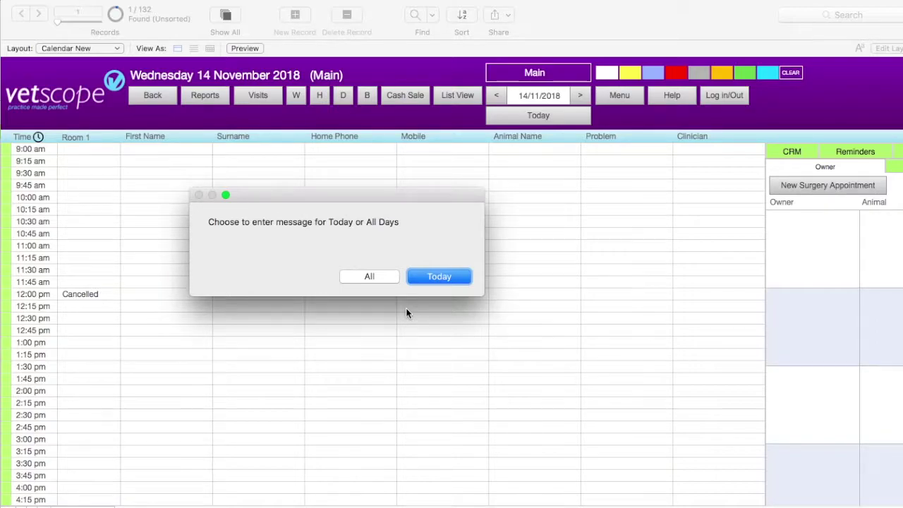
left_click(425, 280)
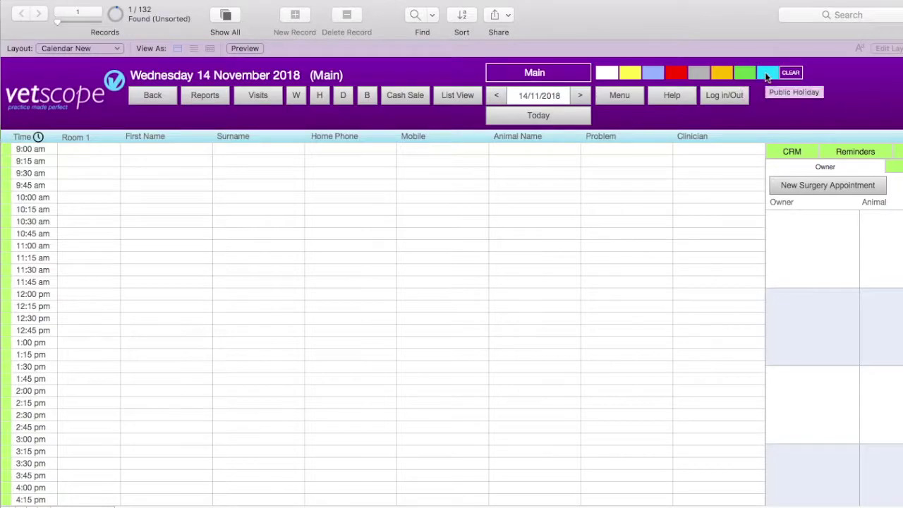
- Open the password-protected settings by entering the master password
left_click(634, 94)
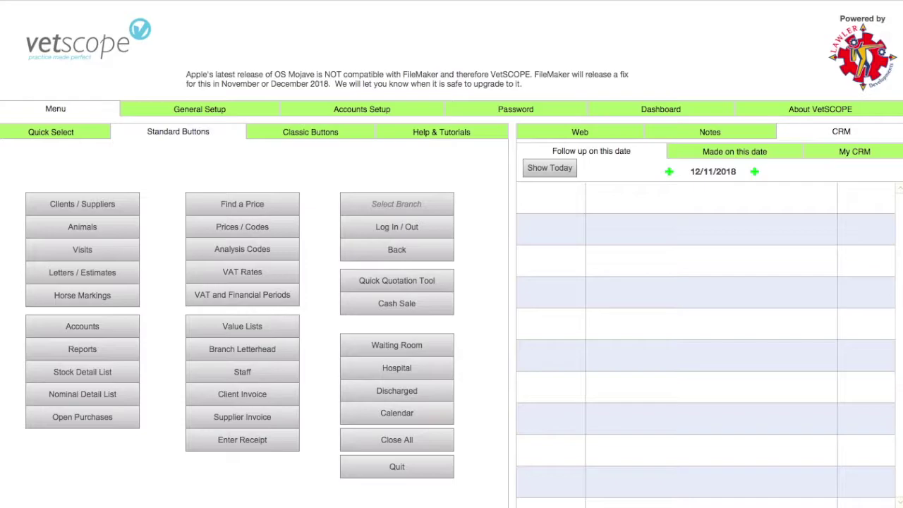
left_click(554, 108)
type("•••••••••••••")
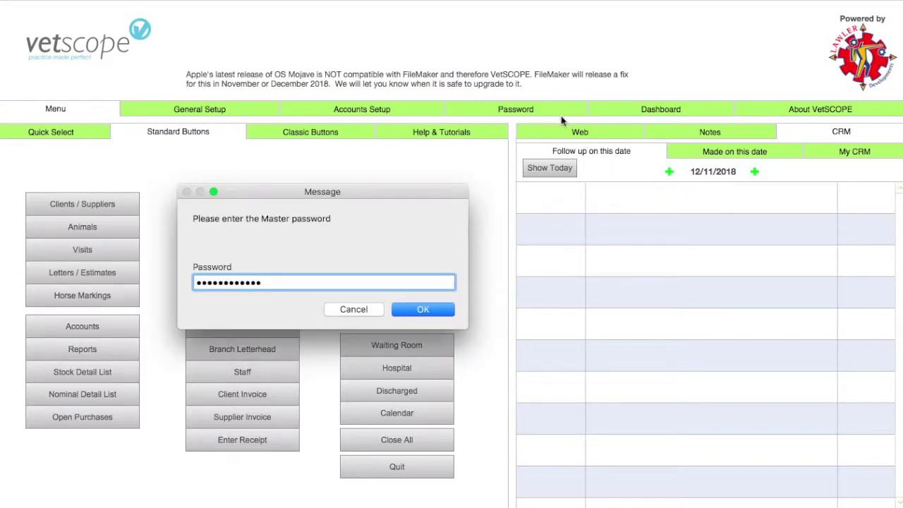
key("Return")
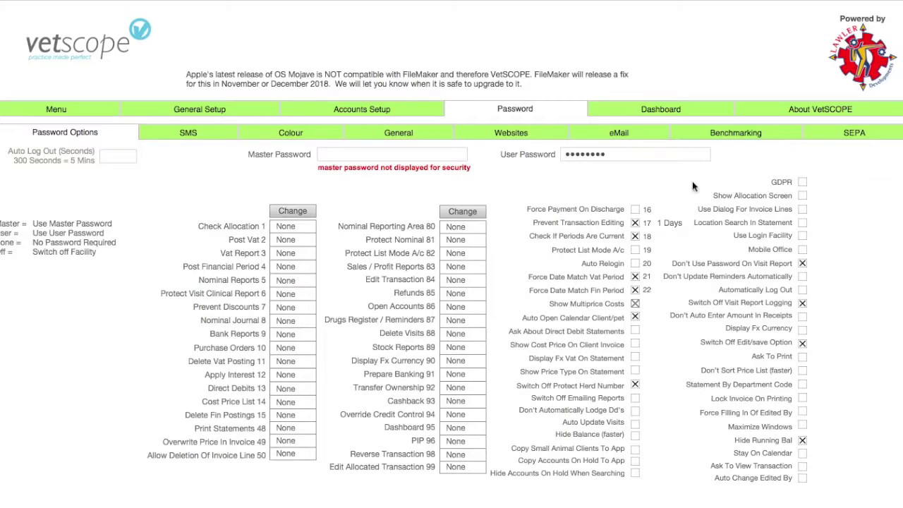
- Rename the 'Public Holiday' colour label to 'Training', then return to the Main calendar
left_click(312, 134)
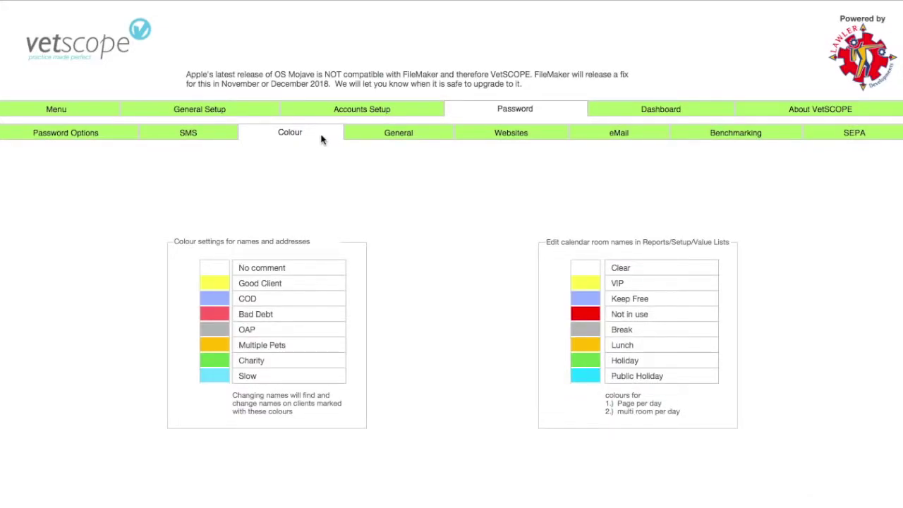
left_click(675, 375)
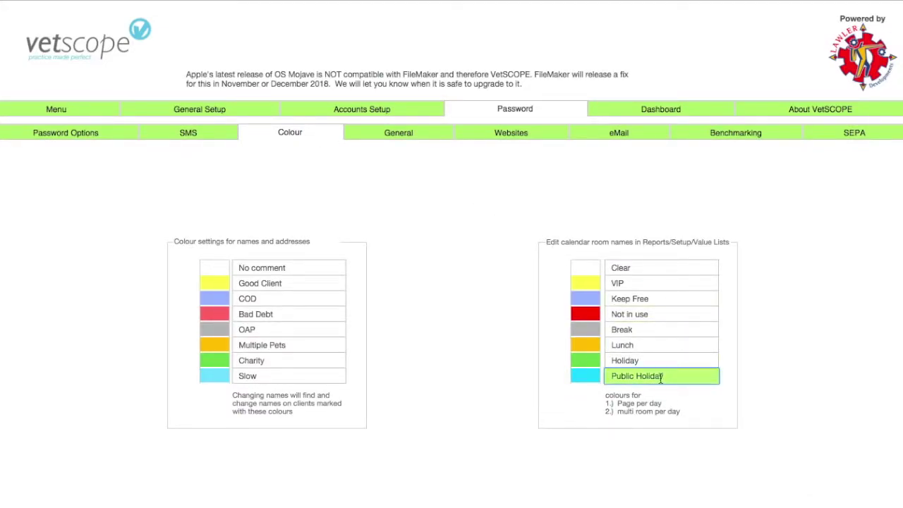
left_click(838, 384)
key("BackSpace")
key("BackSpace")
key("BackSpace")
key("BackSpace")
key("BackSpace")
key("BackSpace")
key("BackSpace")
key("BackSpace")
key("BackSpace")
key("BackSpace")
key("BackSpace")
key("BackSpace")
key("BackSpace")
key("BackSpace")
type("Training")
left_click(93, 110)
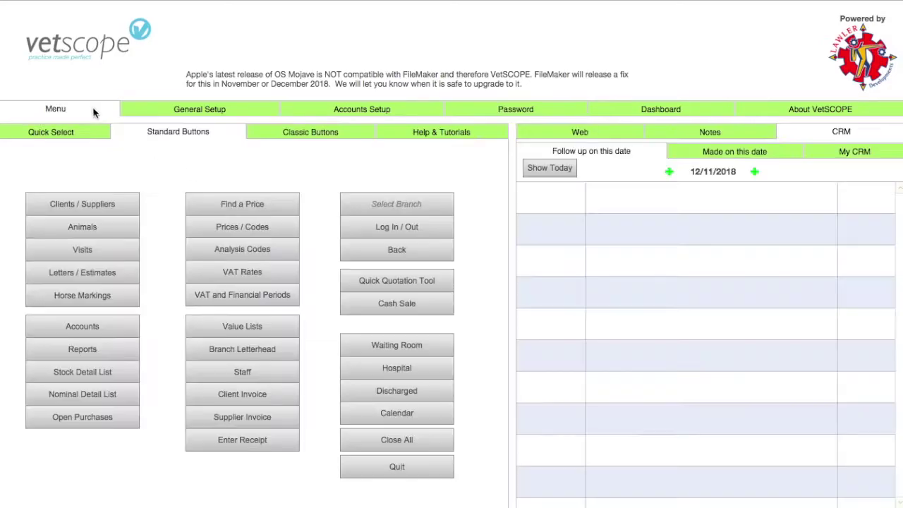
left_click(368, 414)
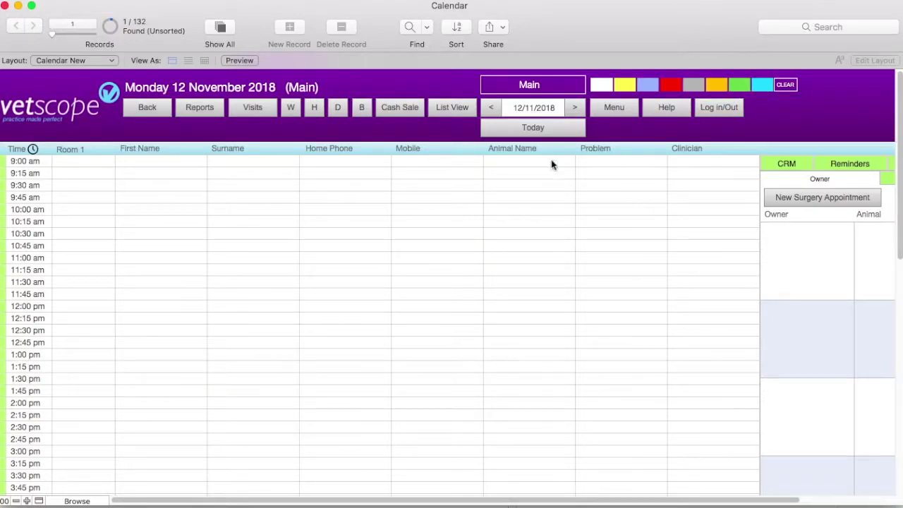
- Colour four lines cyan from the 11:00 am row and view that appointment without saving
left_click(3, 259)
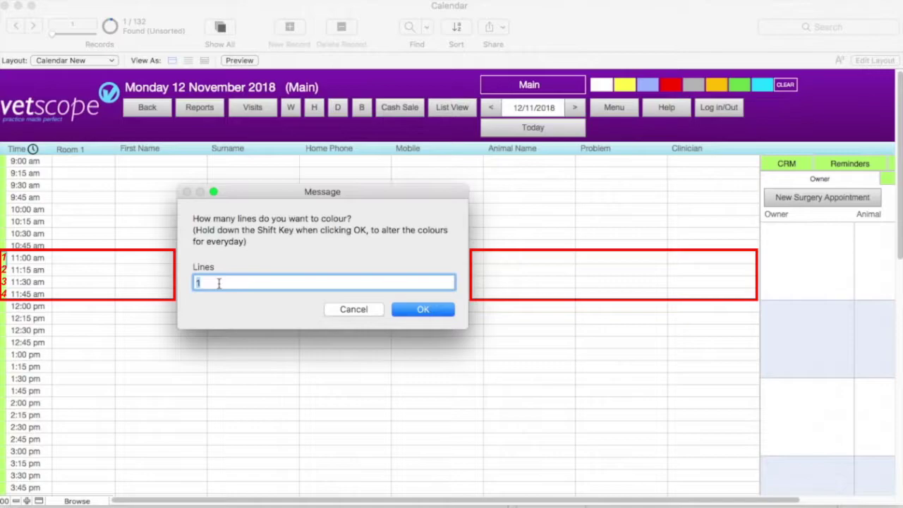
type("4")
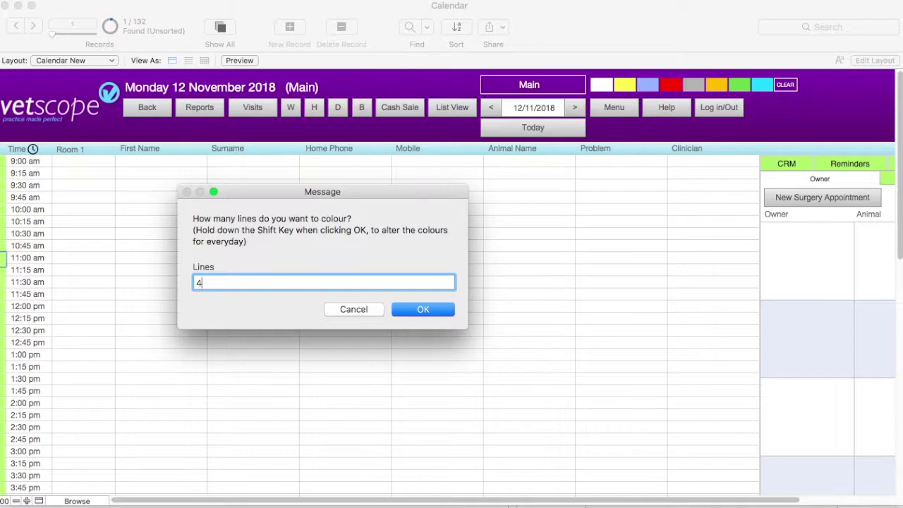
left_click(407, 311)
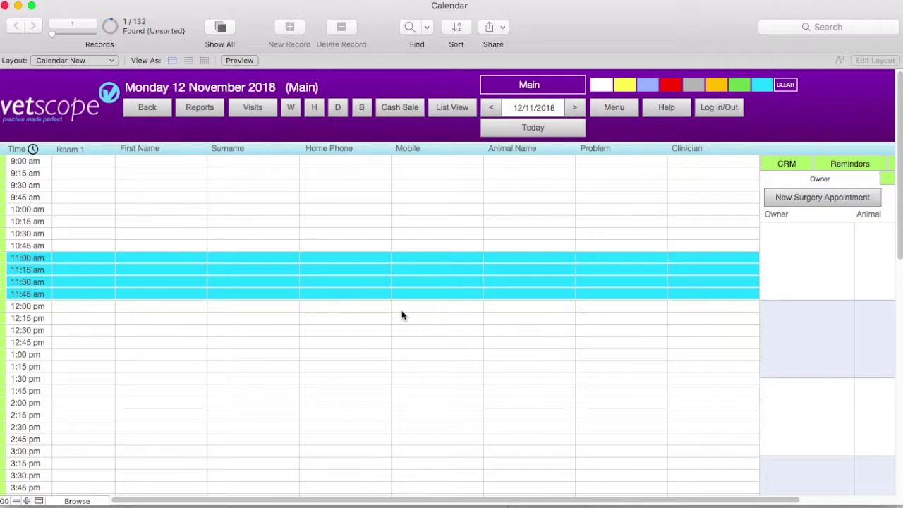
left_click(85, 260)
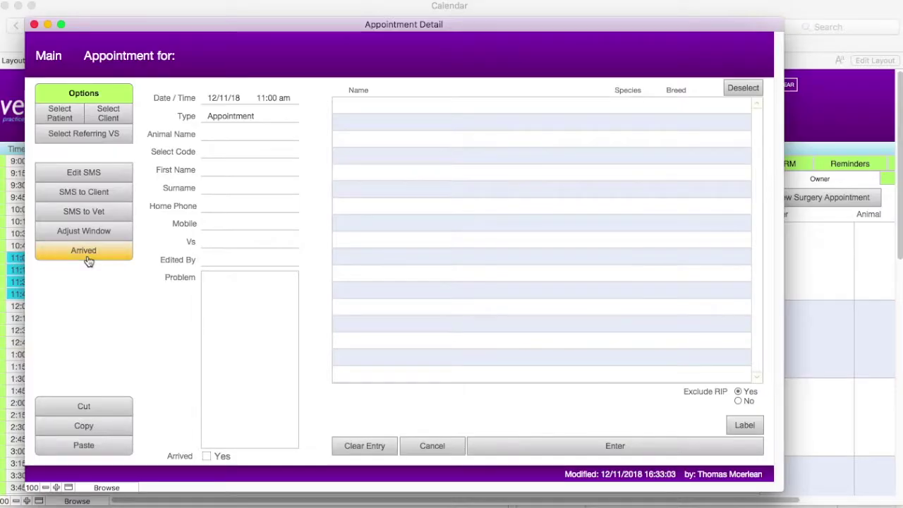
left_click(452, 447)
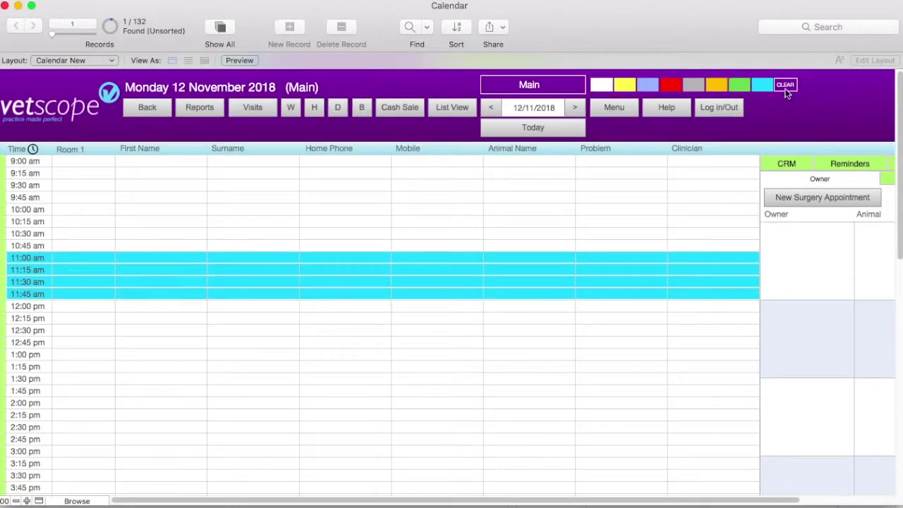
- Clear the colour from the four 11:00–11:45 am rows
left_click(3, 261)
type("4")
left_click(410, 313)
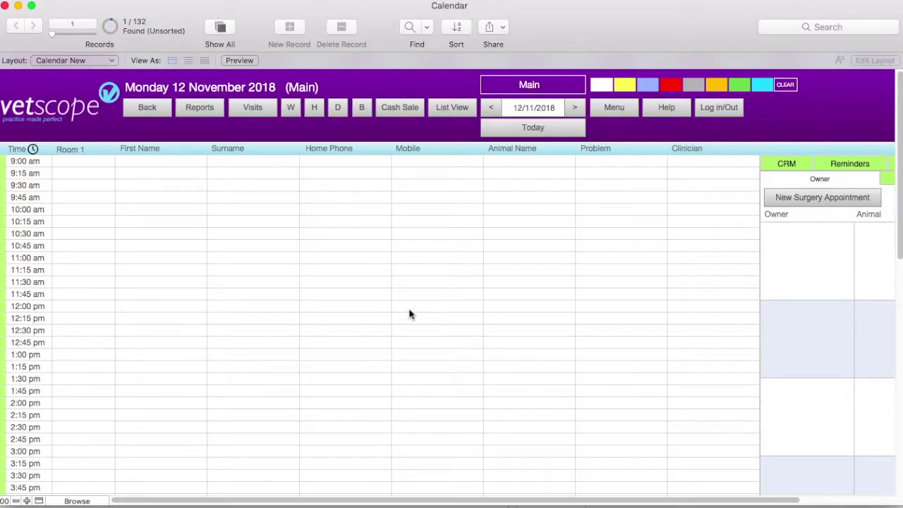
- In Value Lists, rename the calendar room 'Consult 2' to 'Consult 2A' and confirm Yes
left_click(625, 110)
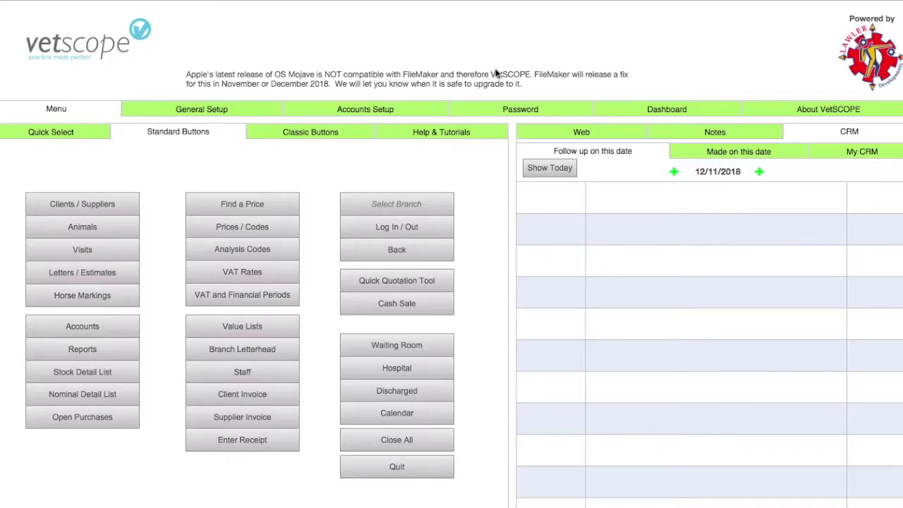
left_click(281, 325)
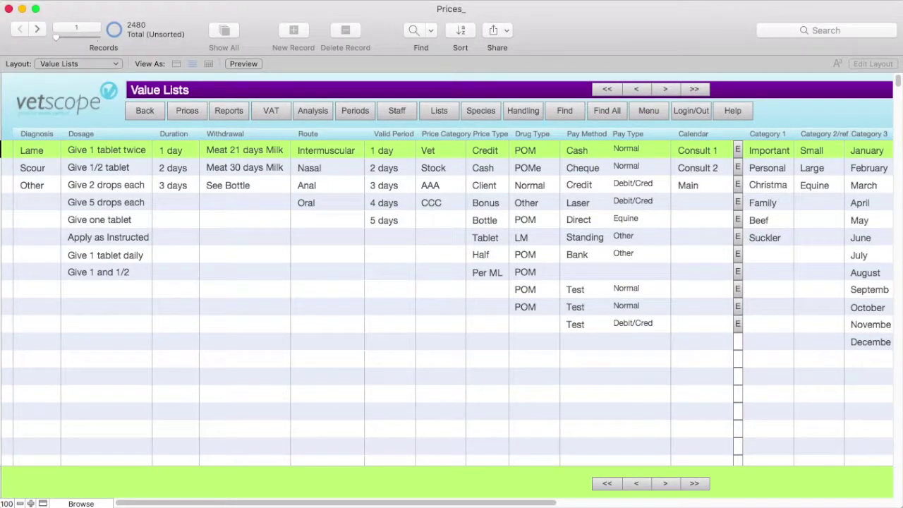
left_click(723, 168)
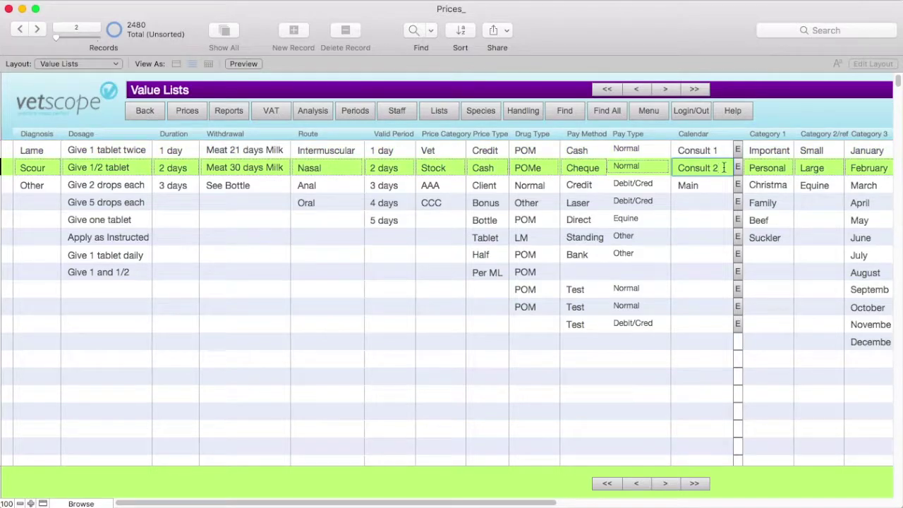
type("A")
left_click(774, 122)
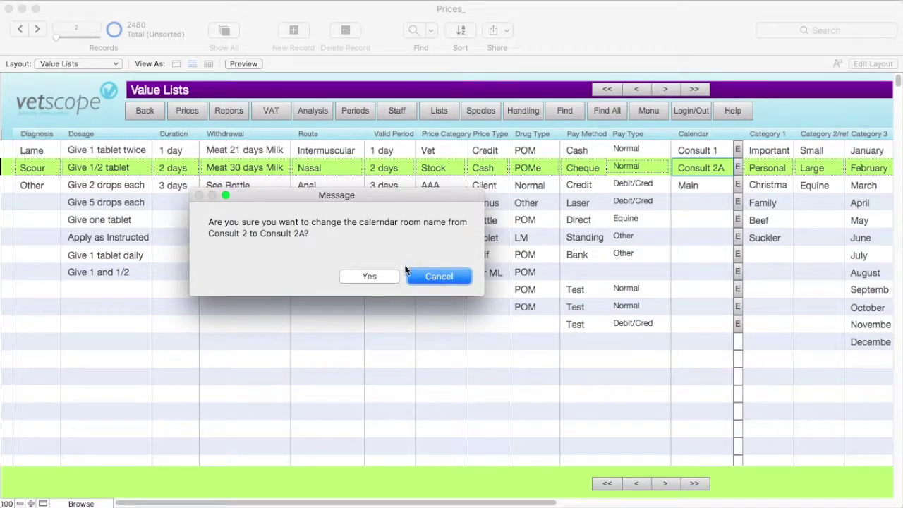
left_click(369, 276)
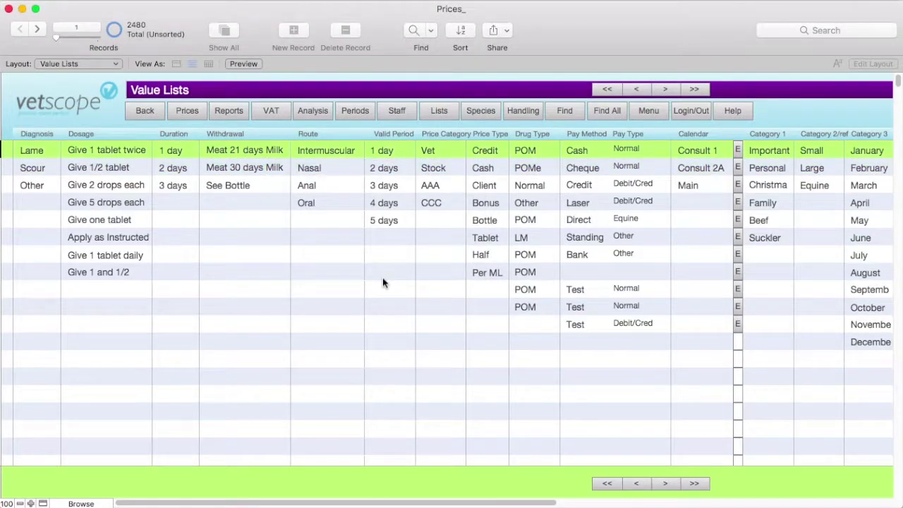
- Add 'Clinic' as the fourth calendar name and return to the main menu
left_click(691, 202)
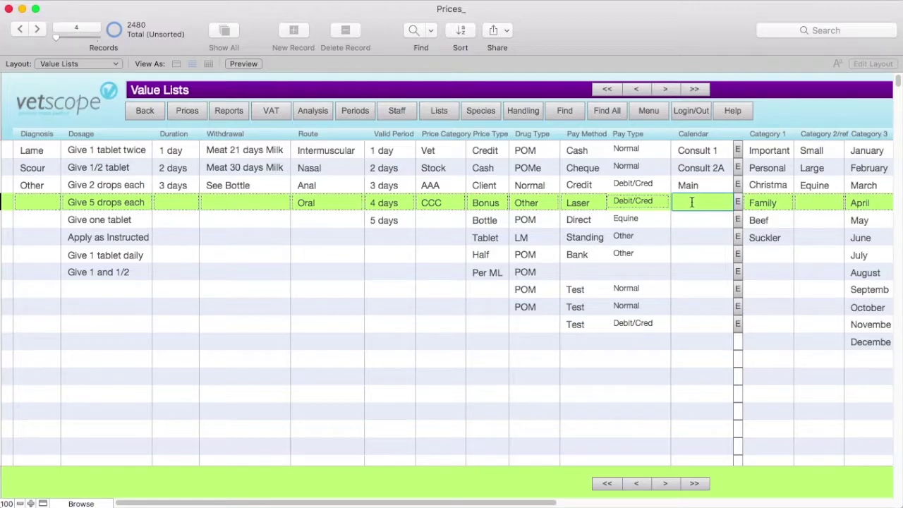
type("Clinic")
left_click(653, 110)
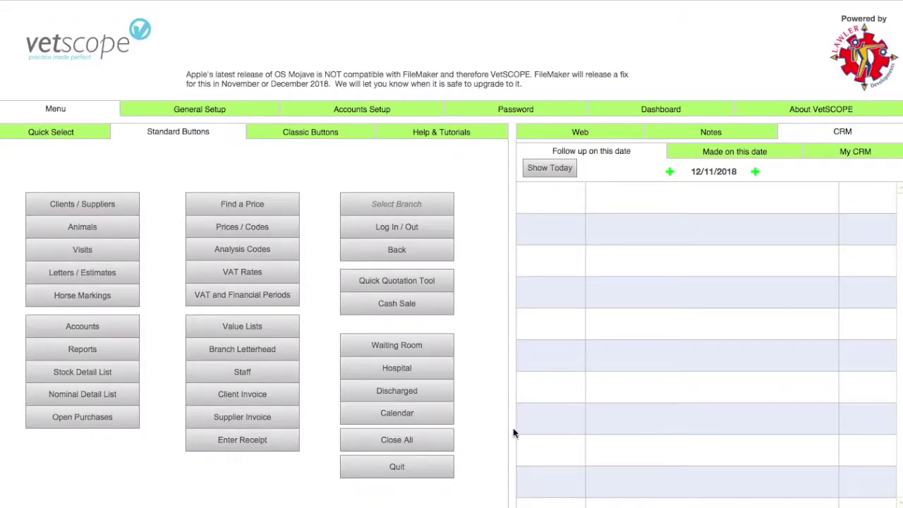
left_click(423, 418)
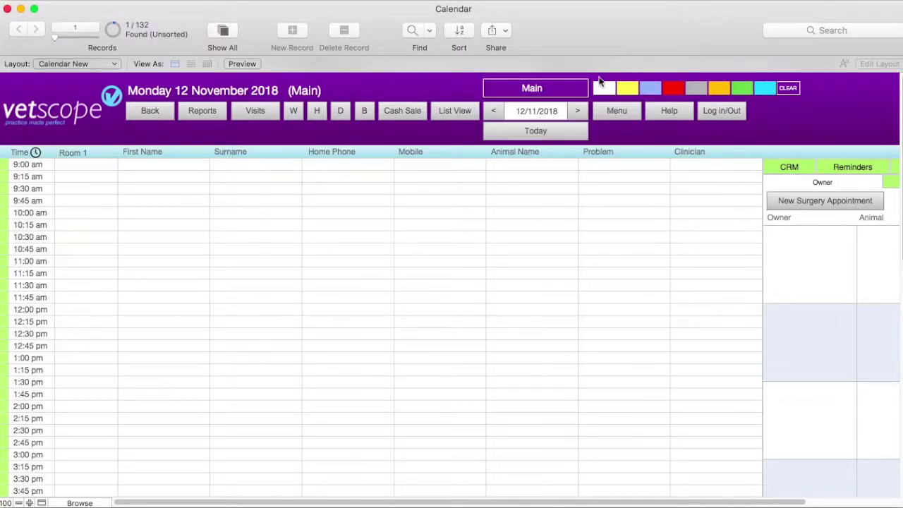
left_click(580, 91)
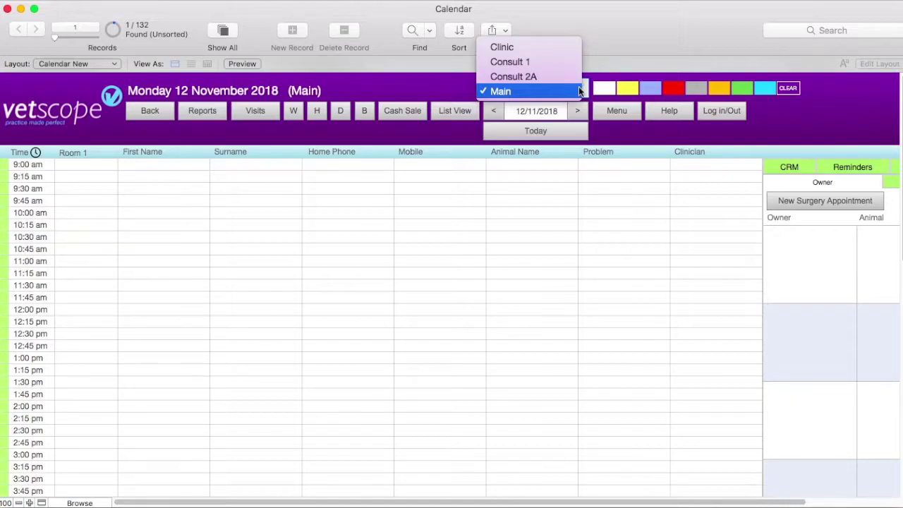
left_click(565, 47)
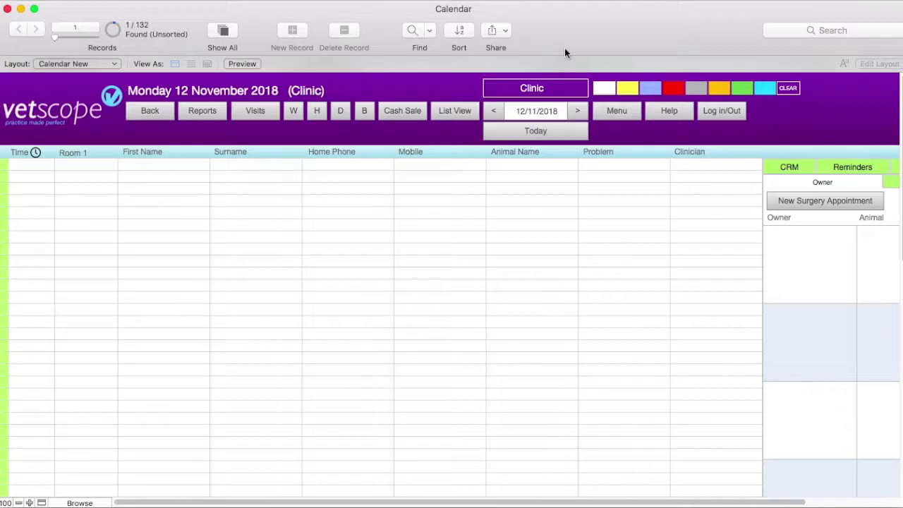
left_click(628, 110)
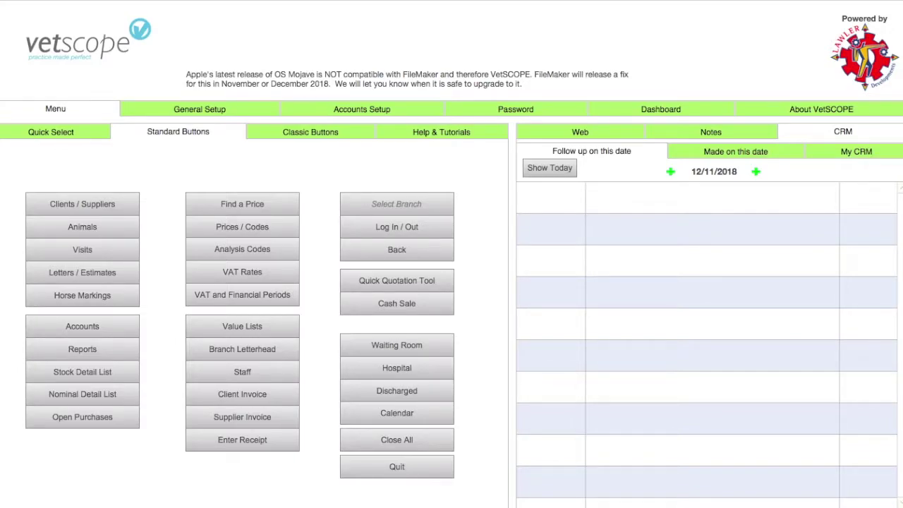
- Book Spot at 12:15 pm in Room 2a with problem Itchy Skin
left_click(430, 417)
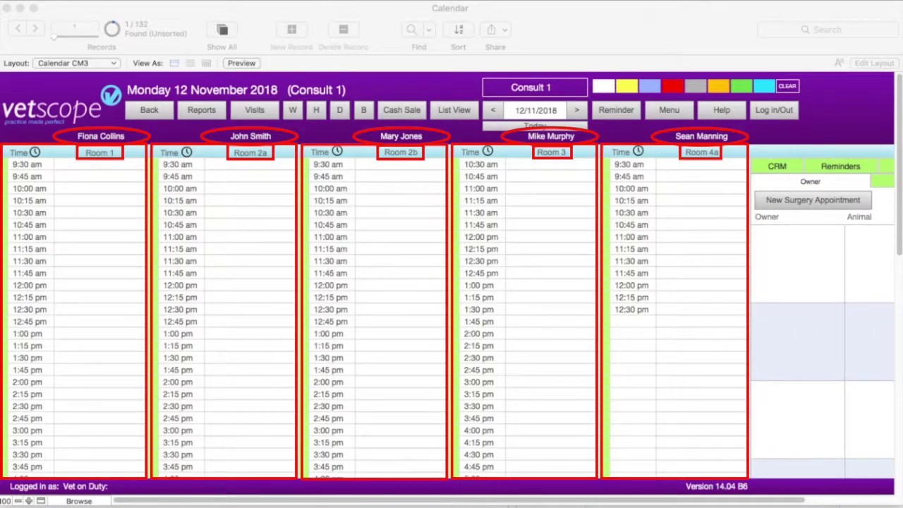
left_click(260, 297)
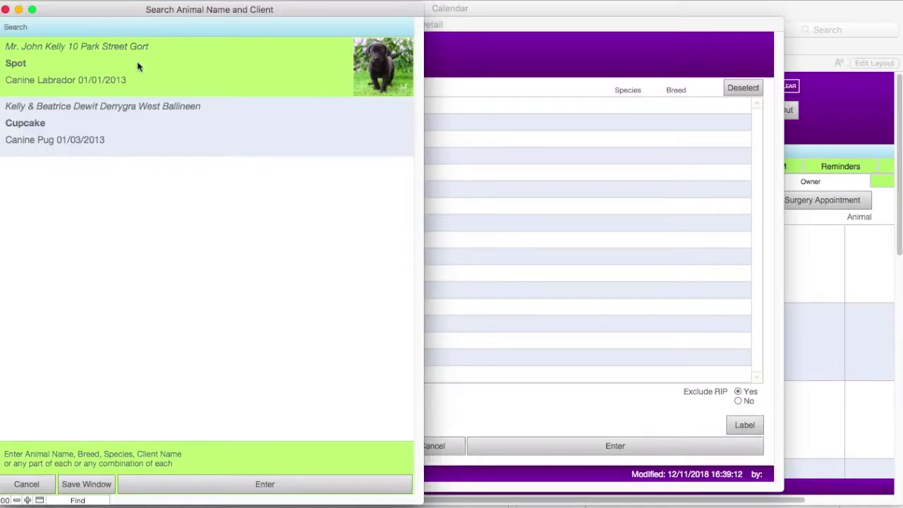
left_click(138, 65)
left_click(248, 302)
left_click(235, 229)
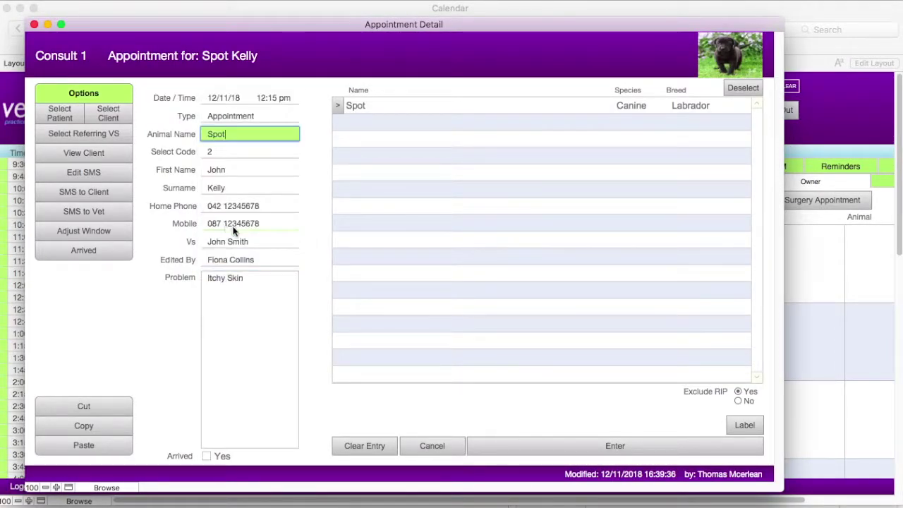
left_click(523, 448)
- Book Goldie at 3:30 pm in Room 3 with problem kennel cough, found by client surname
left_click(510, 408)
type("Duggan")
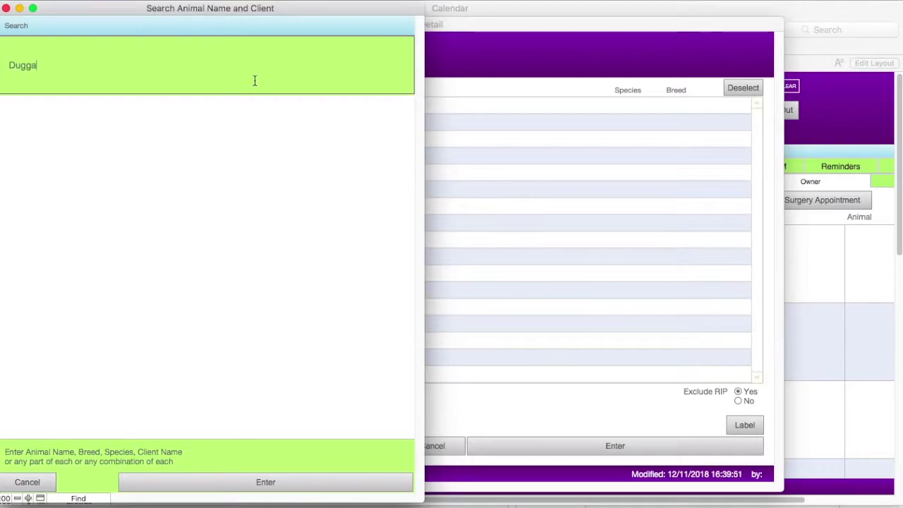
key("Return")
left_click(254, 259)
left_click(224, 303)
left_click(244, 308)
left_click(248, 239)
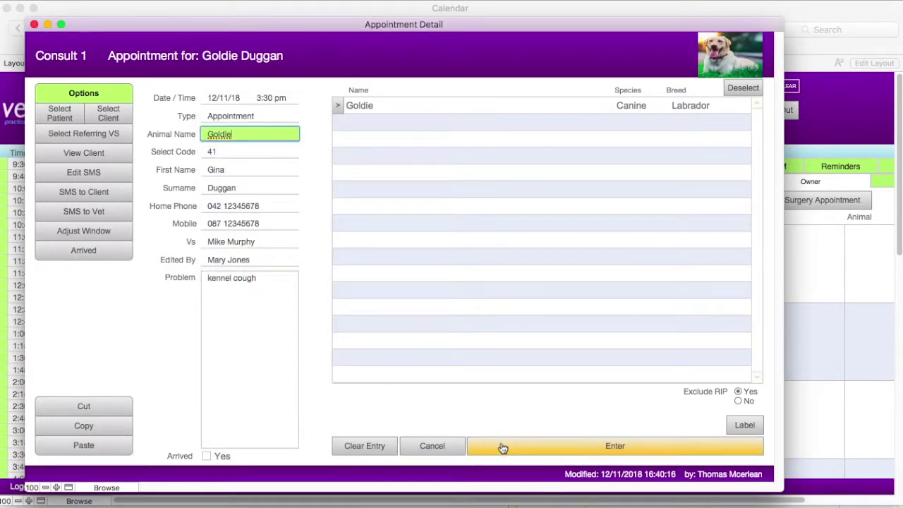
left_click(501, 448)
- Colour four Room 1 lines yellow from 10:45 am and four Room 2b lines green from 11:15 am
left_click(634, 88)
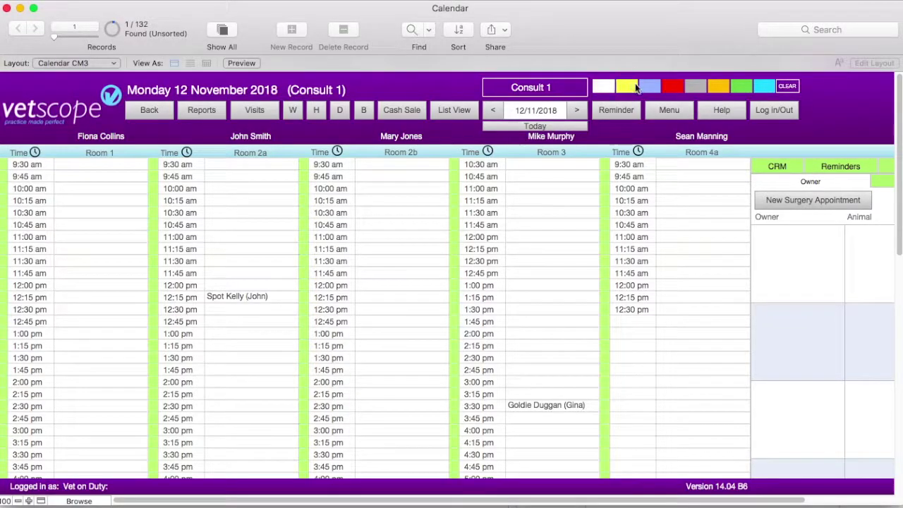
left_click(12, 224)
type("4")
left_click(415, 311)
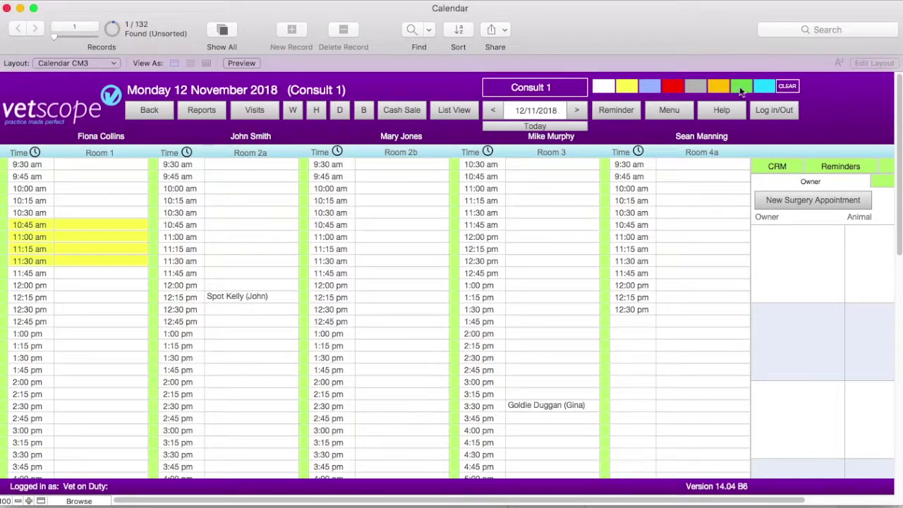
left_click(306, 251)
type("4")
left_click(413, 310)
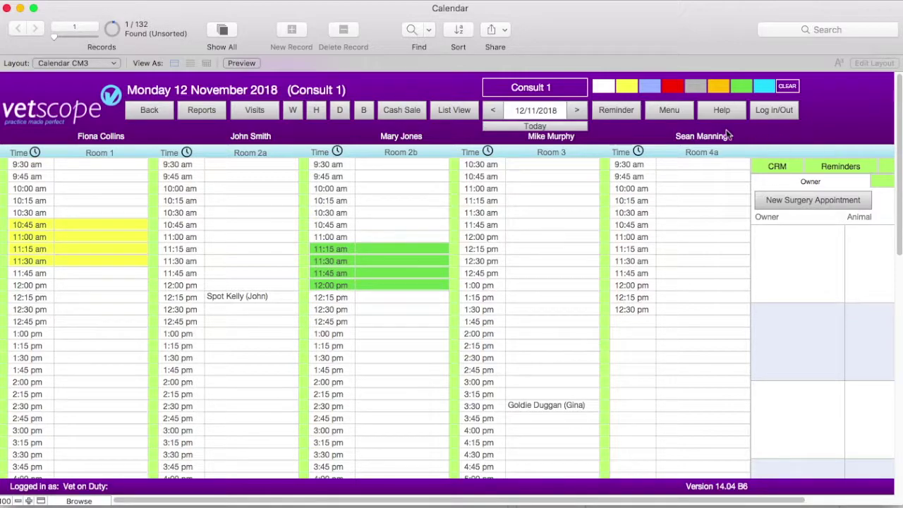
left_click(681, 112)
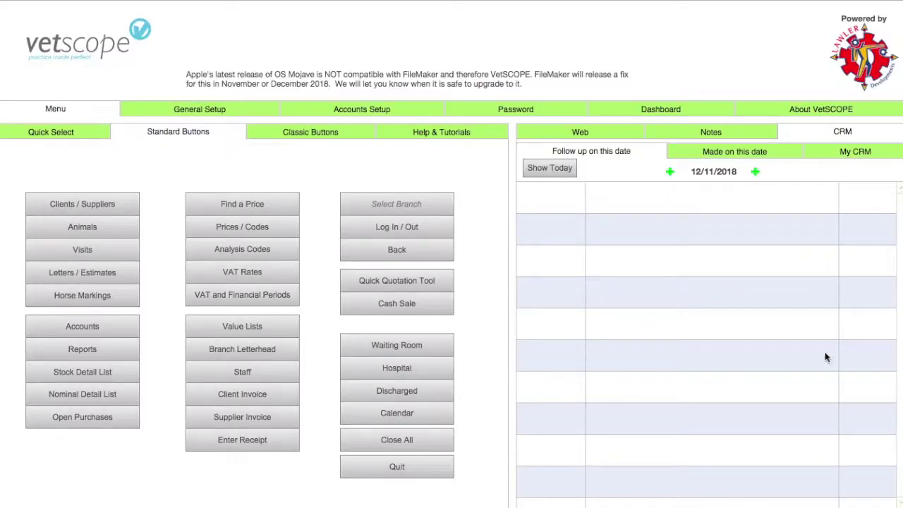
- Open the Calendar Names settings for the Clinic calendar from Value Lists
left_click(274, 330)
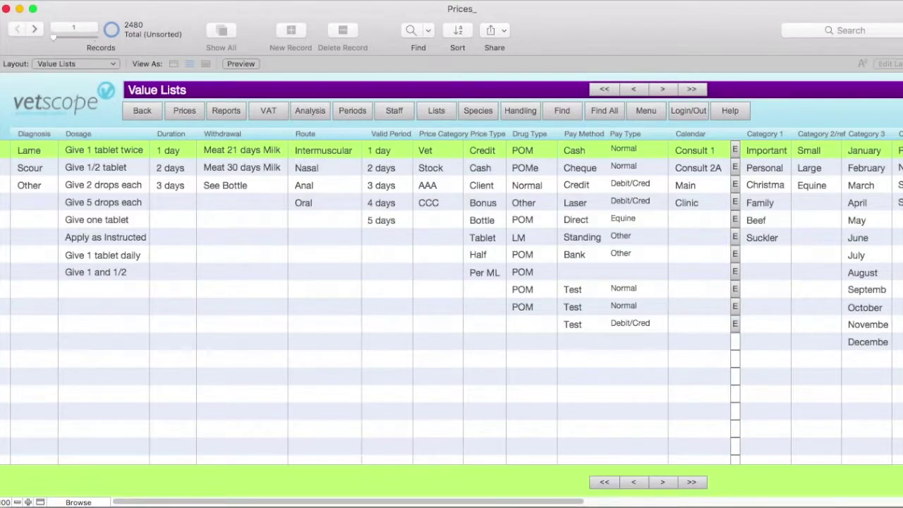
left_click(735, 203)
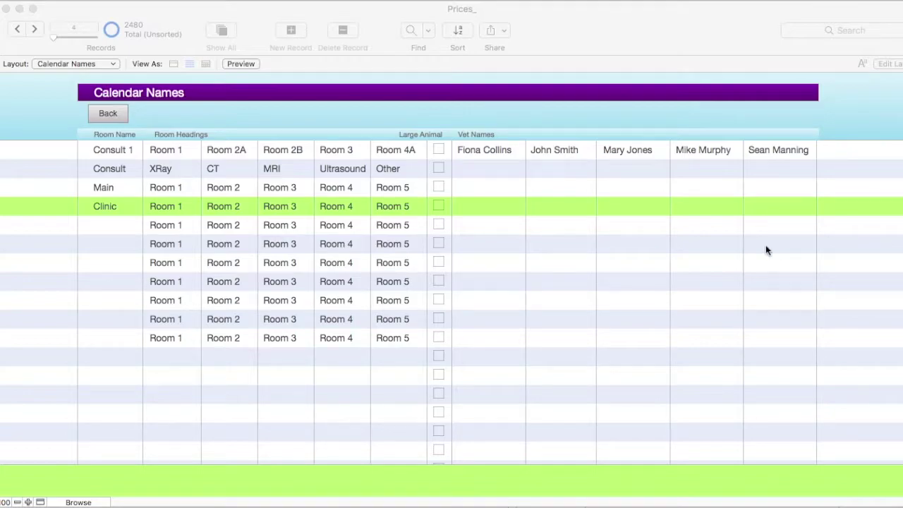
left_click(183, 211)
left_click(183, 212)
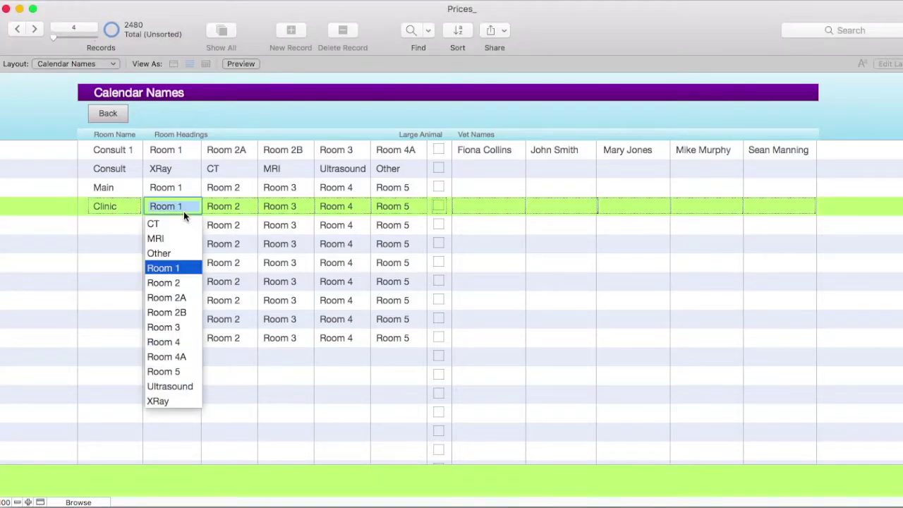
- Rename the Clinic room headings to Cons 1, Cons 2, Cons 3, Cons 4 and Cons 5
left_click(169, 203)
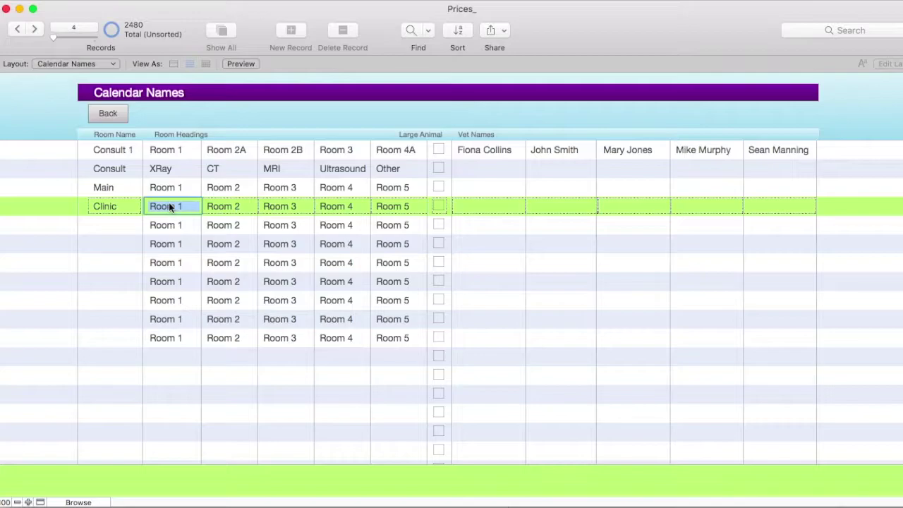
type("Cons 1")
left_click(220, 206)
type("Cons 2")
left_click(277, 206)
type("Cons 3")
left_click(326, 206)
type("Cons 4")
left_click(379, 206)
type("Cons 5")
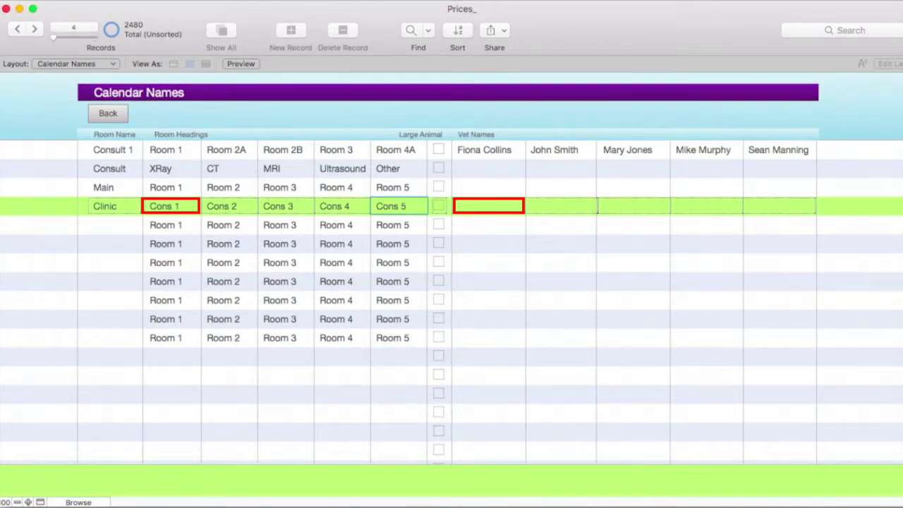
- Assign a different one of the five vets to each of the five Clinic columns
left_click(499, 205)
left_click(494, 224)
left_click(557, 204)
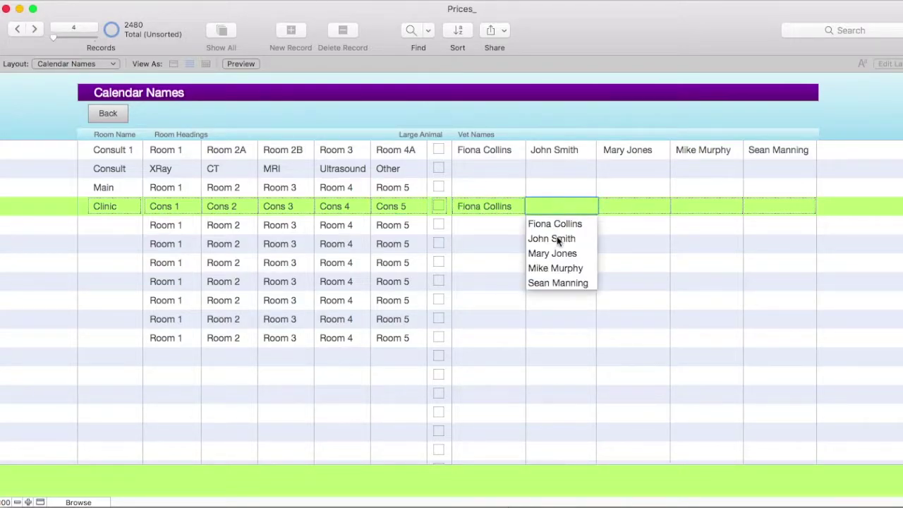
left_click(556, 238)
left_click(625, 206)
left_click(635, 254)
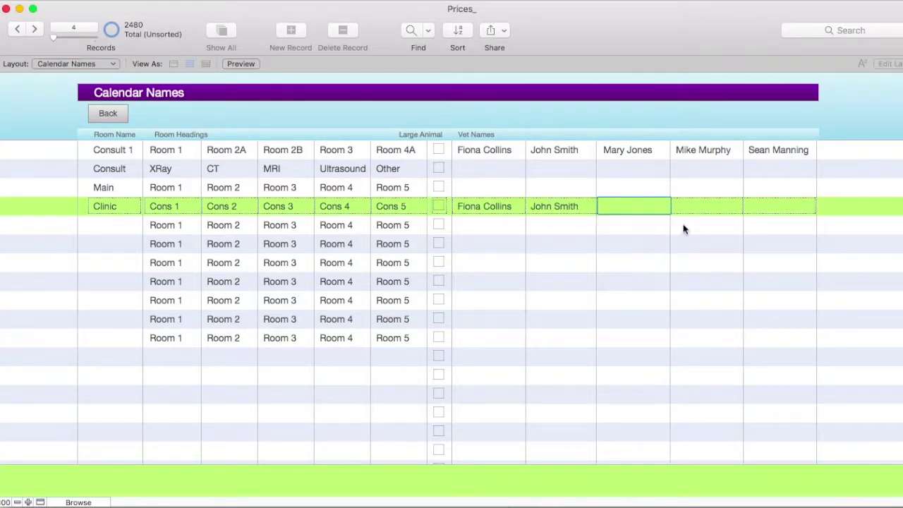
left_click(704, 206)
left_click(709, 268)
left_click(783, 206)
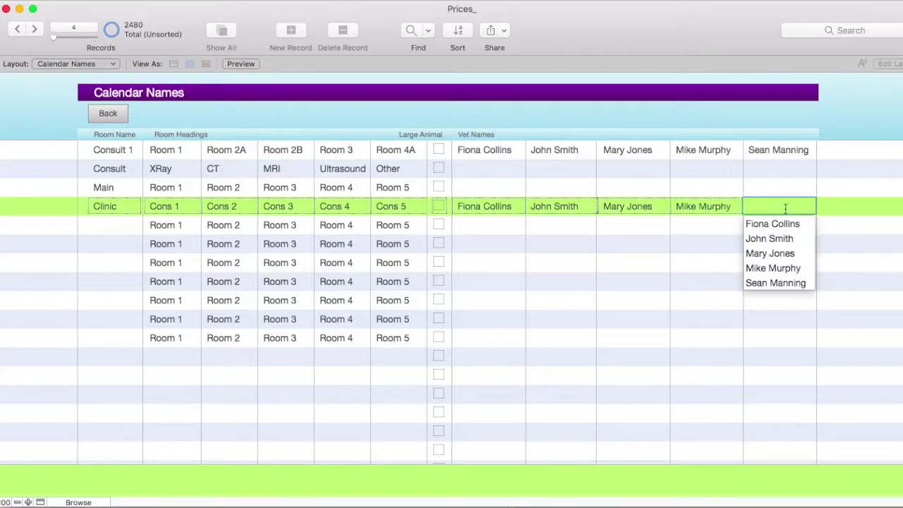
left_click(779, 282)
key("Tab")
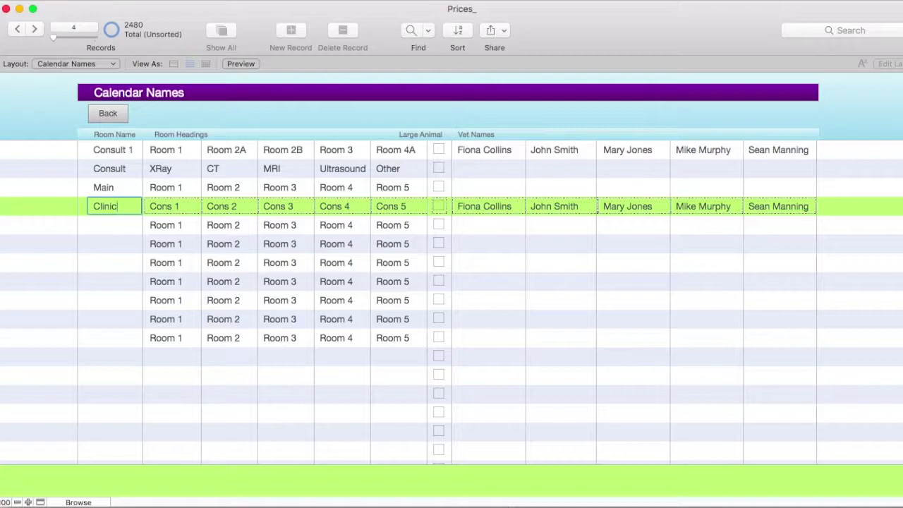
- In General Setup, set the Calendar type to Multi Room Per Day
left_click(113, 116)
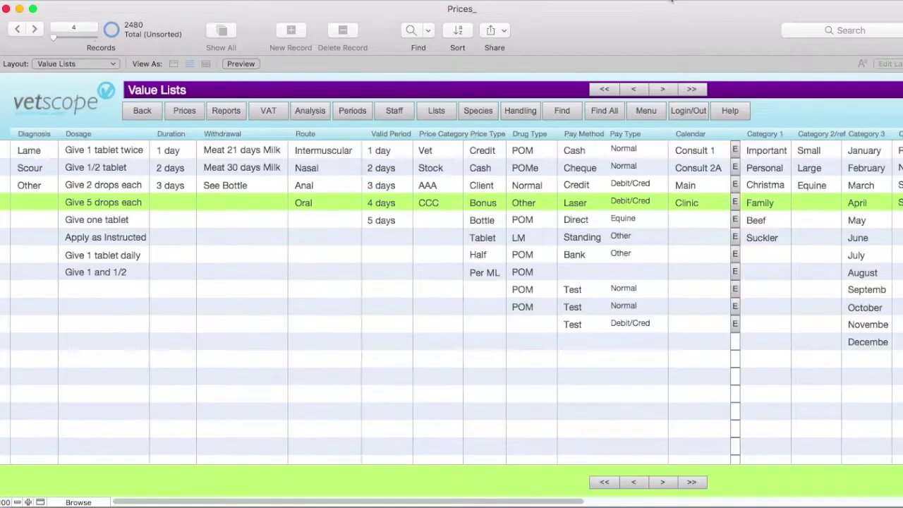
left_click(658, 113)
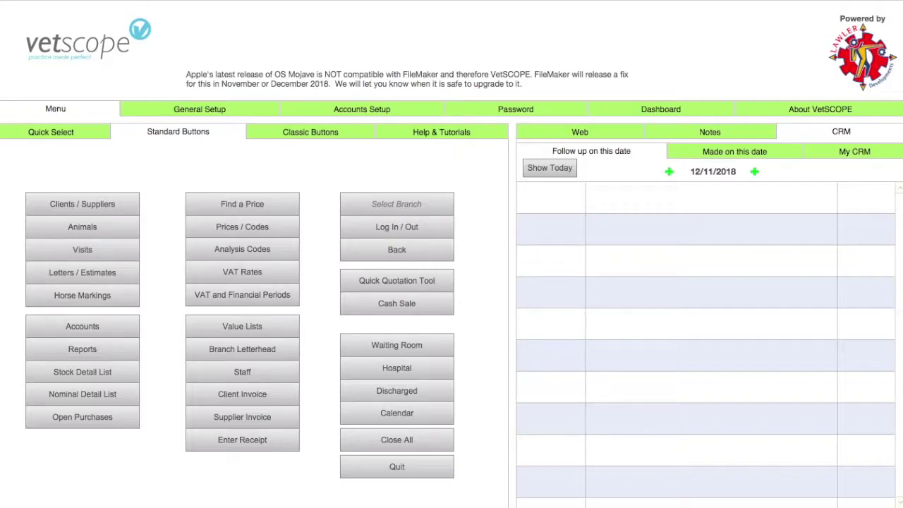
left_click(148, 108)
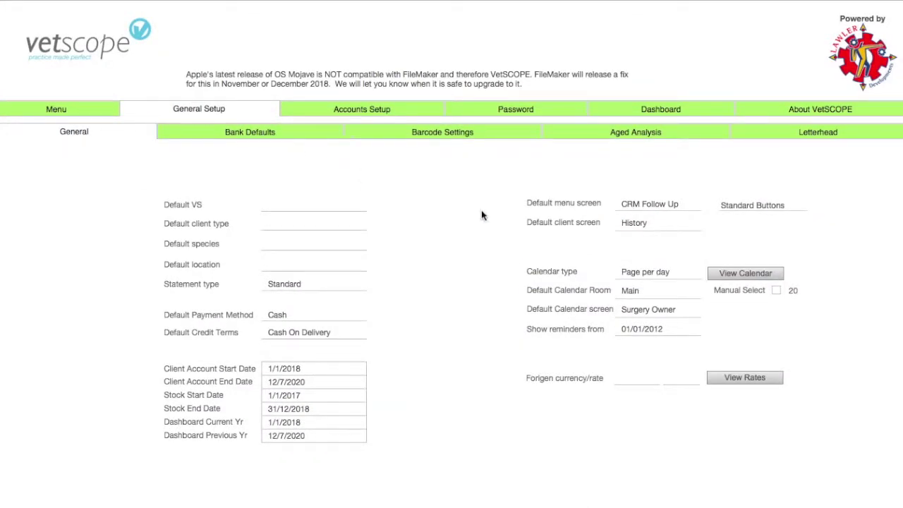
left_click(688, 278)
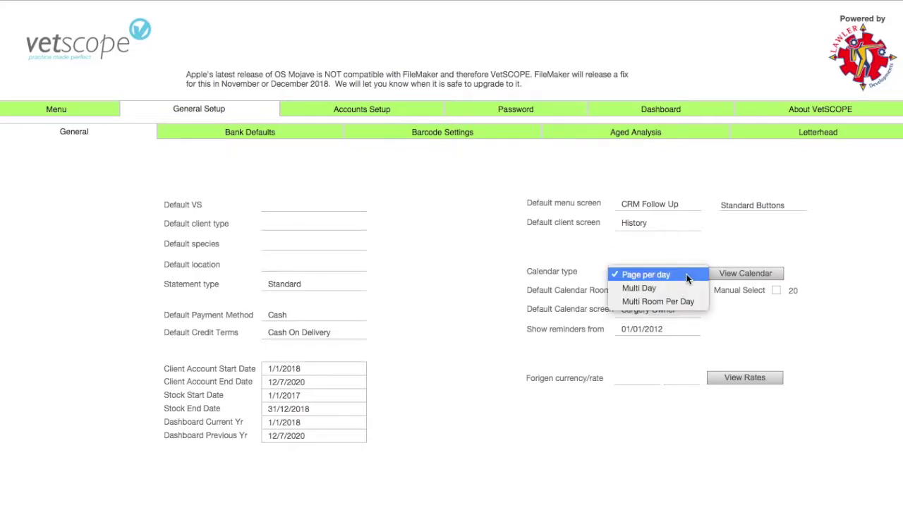
left_click(689, 300)
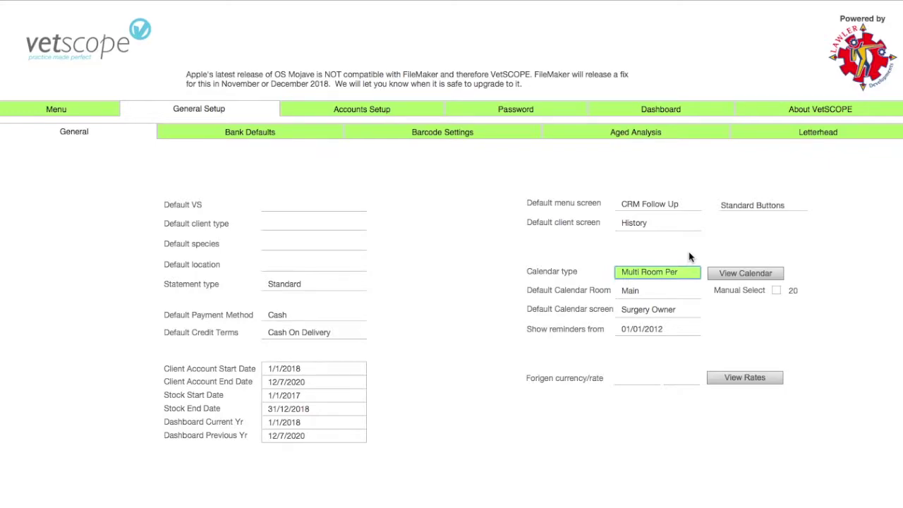
- Make Clinic the default calendar room and view the resulting calendar
left_click(678, 290)
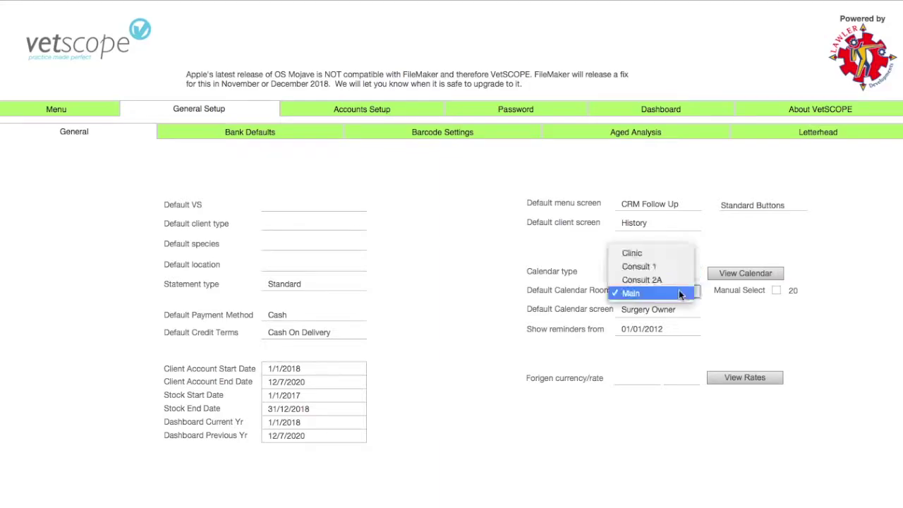
left_click(676, 254)
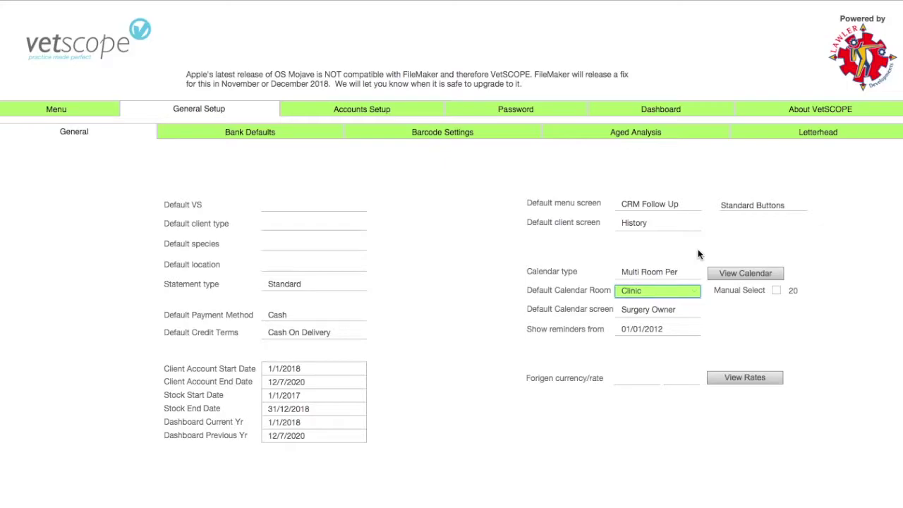
left_click(767, 280)
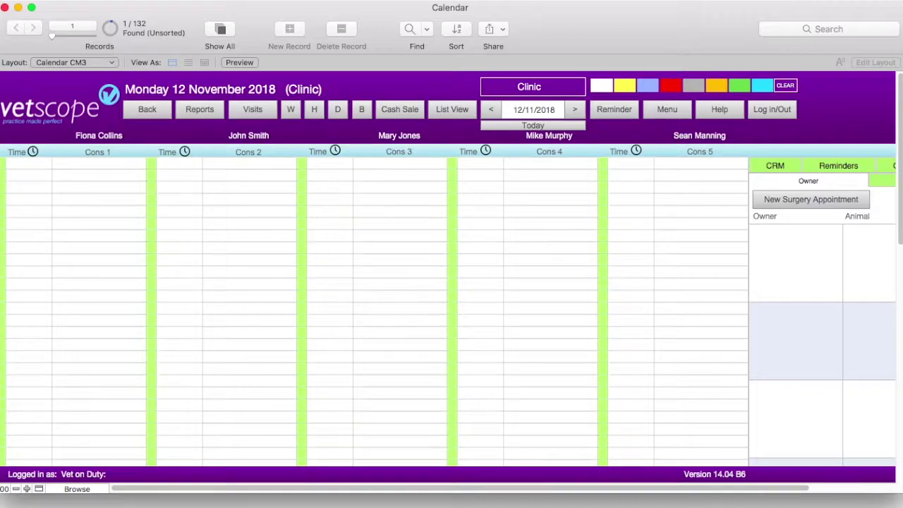
- Cancel the Time clock password prompt and go back to the main Menu
left_click(34, 153)
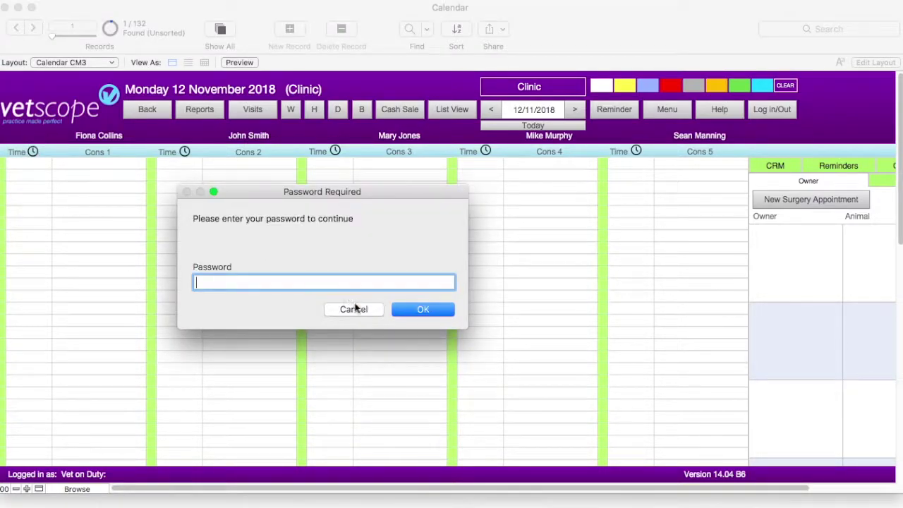
left_click(369, 311)
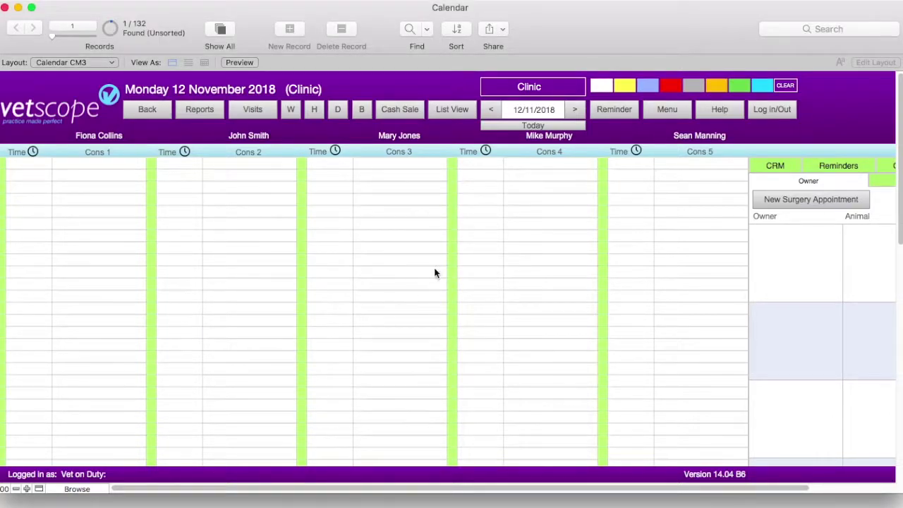
left_click(674, 111)
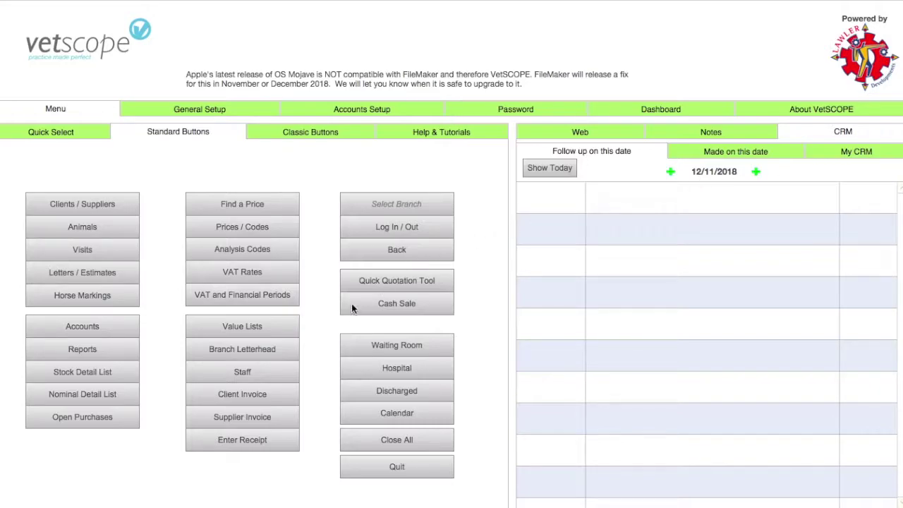
- In the Value Lists Calendar Names, tick Large Animal for the Main calendar
left_click(289, 328)
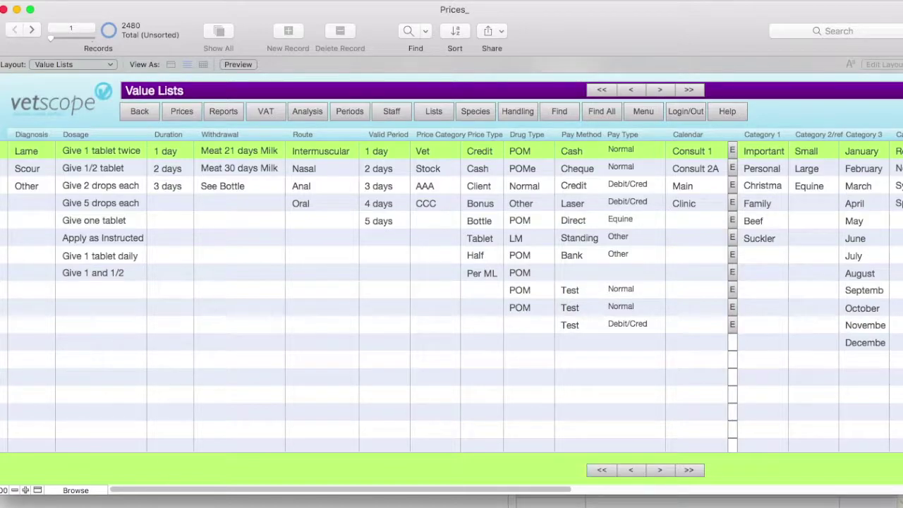
left_click(733, 186)
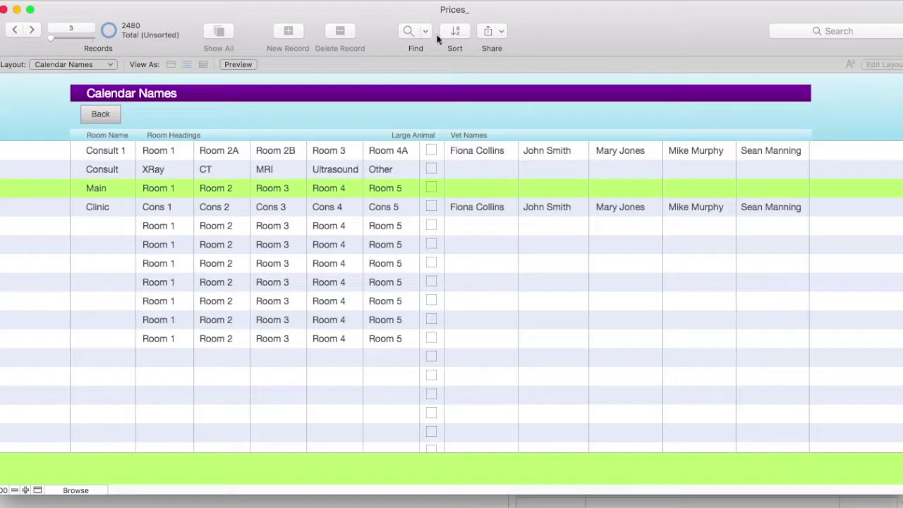
left_click(431, 188)
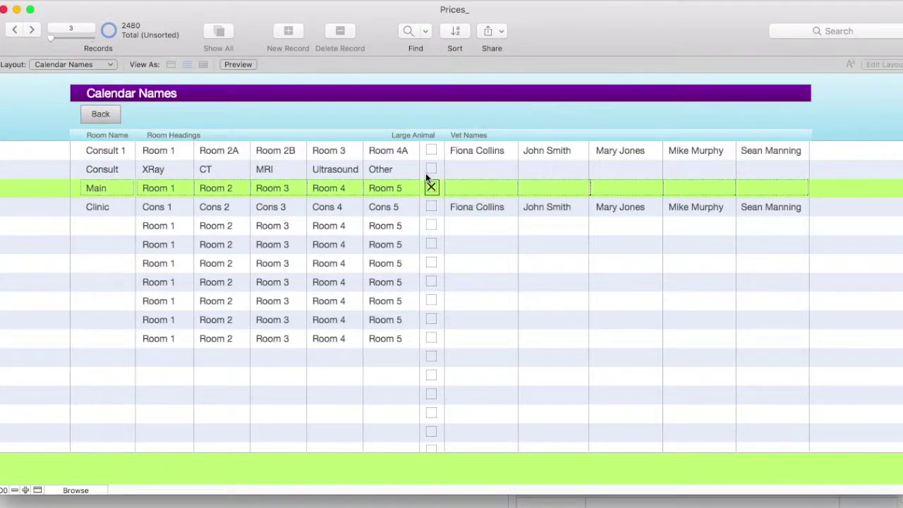